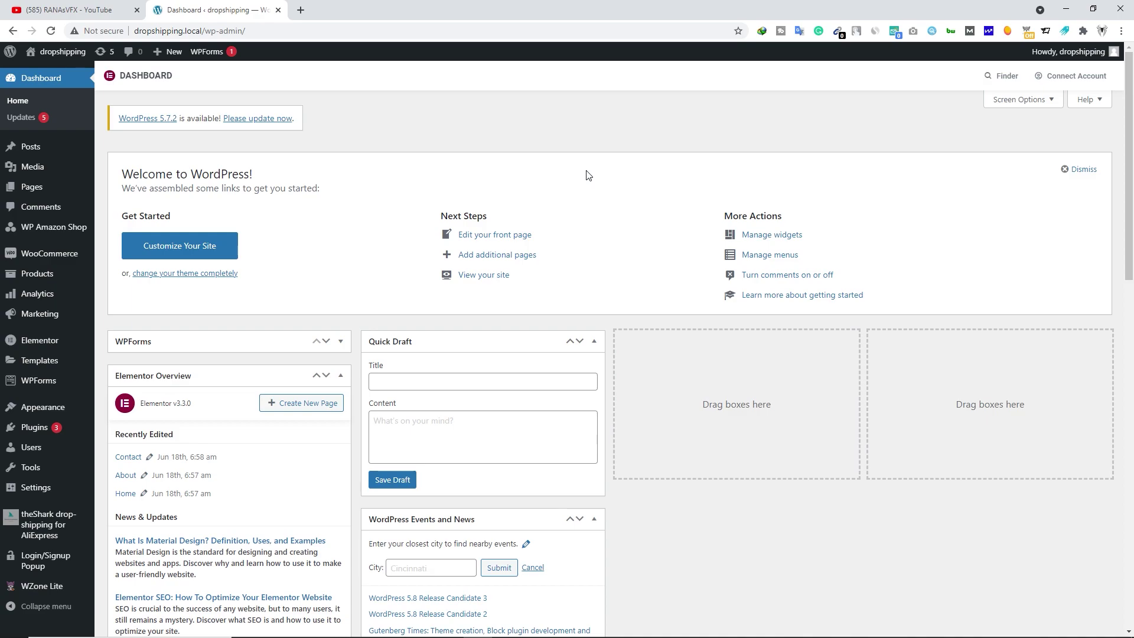
# - Switch from the WordPress dashboard to the YouTube channel's videos tab
pyautogui.click(67, 10)
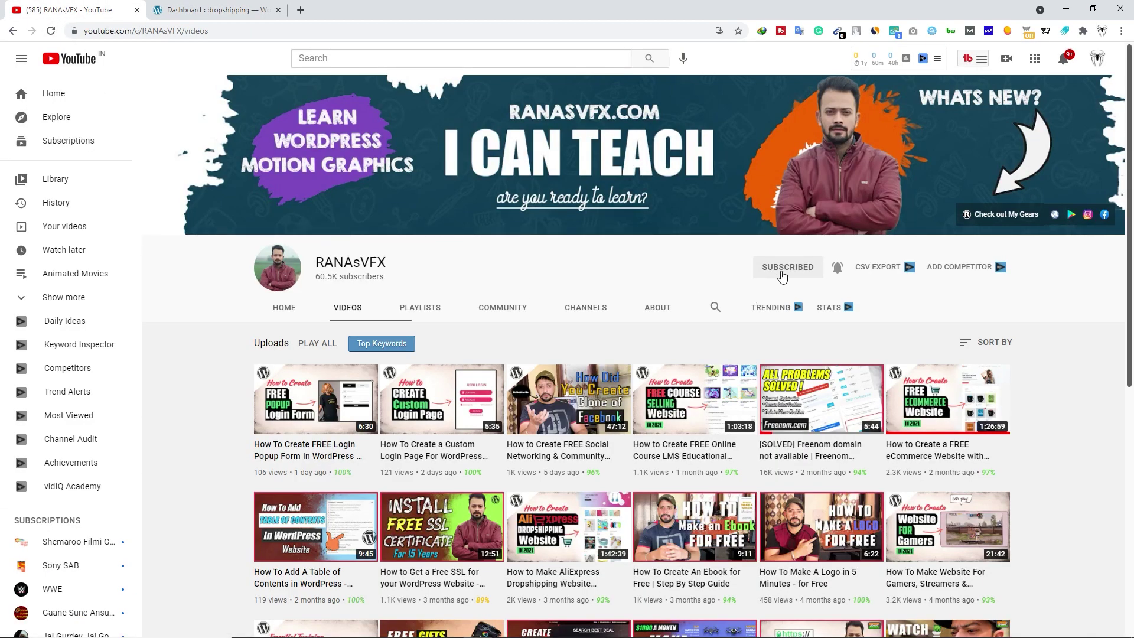
# - Open and dismiss the channel's notification menu, then return to the WordPress dashboard tab with Ctrl+Tab
pyautogui.click(839, 269)
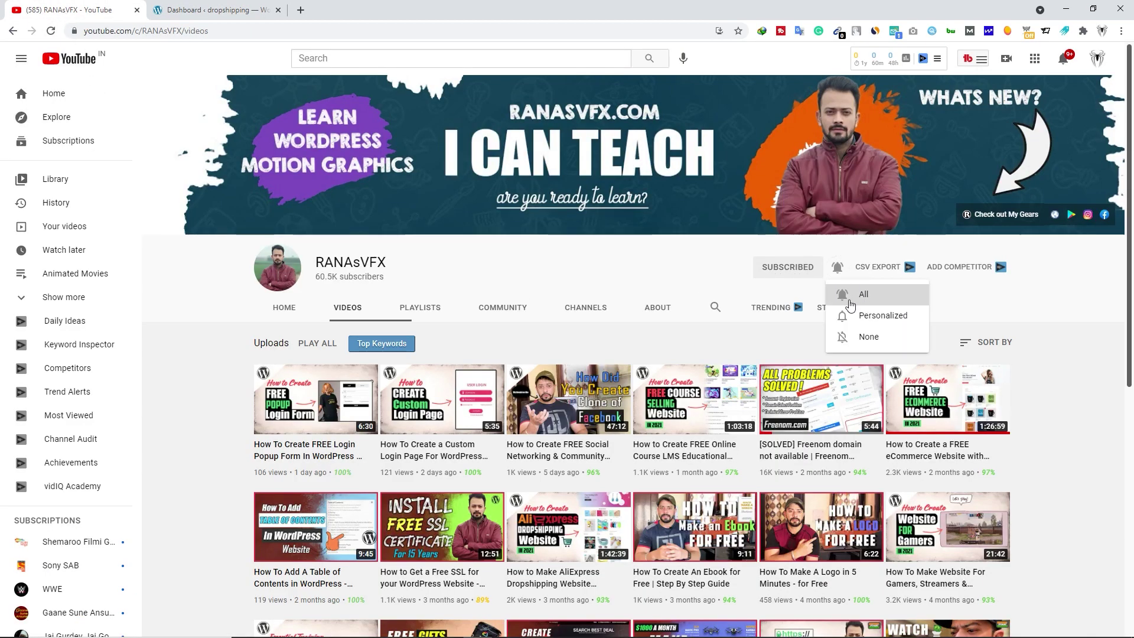
pyautogui.click(662, 273)
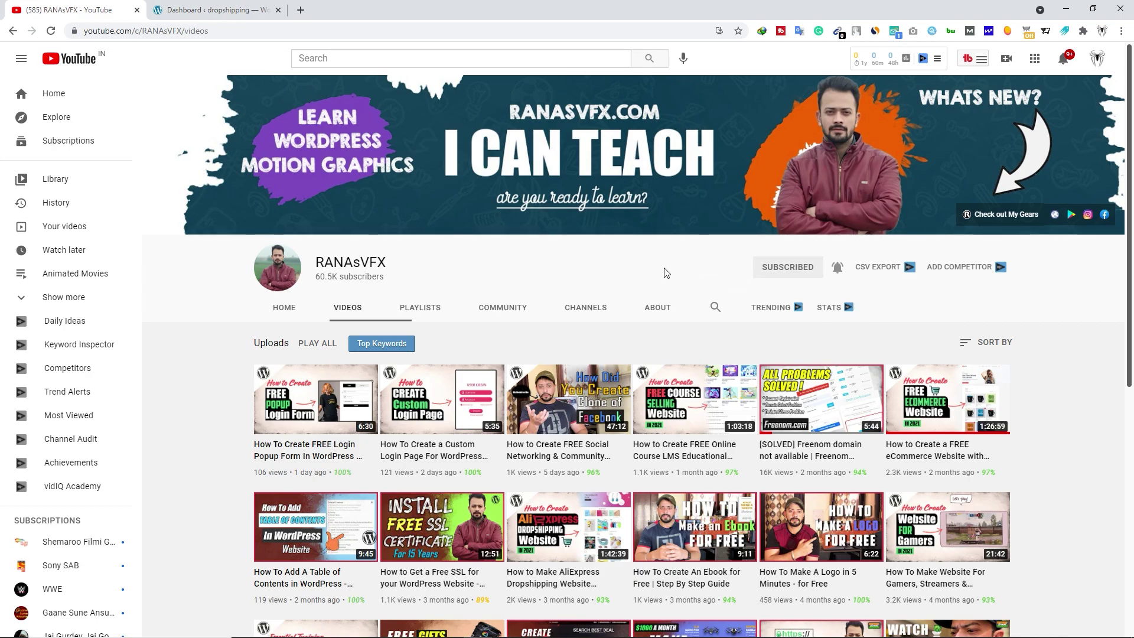
pyautogui.hotkey('ctrl', 'Tab')
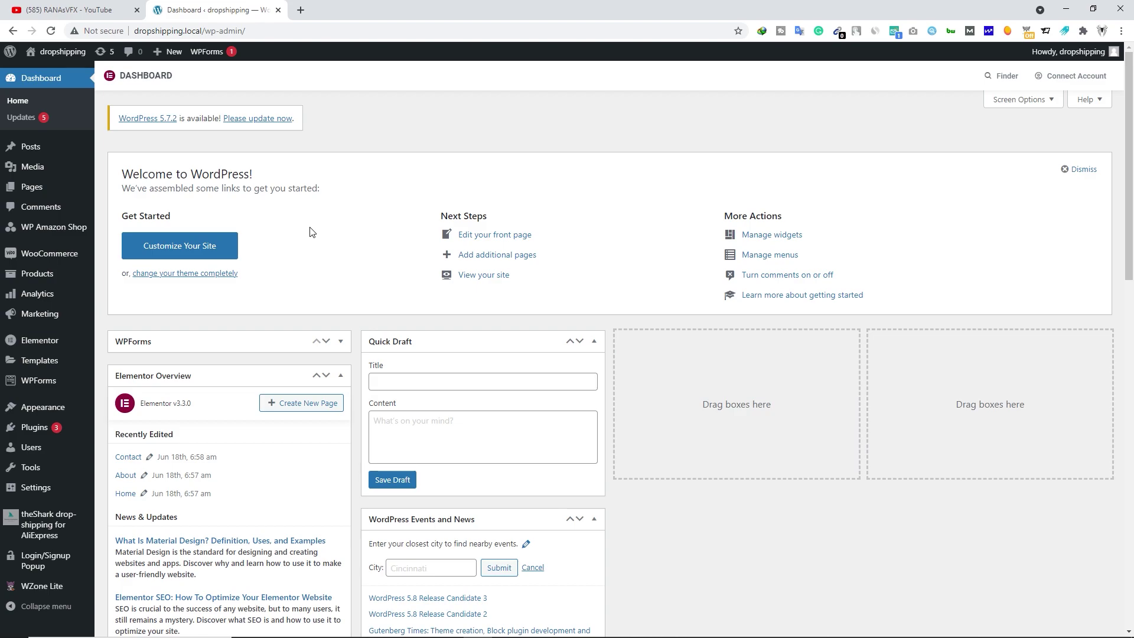
# - Search Add New plugins for 'seedprod', then install and activate the SeedProd plugin
pyautogui.moveTo(46, 434)
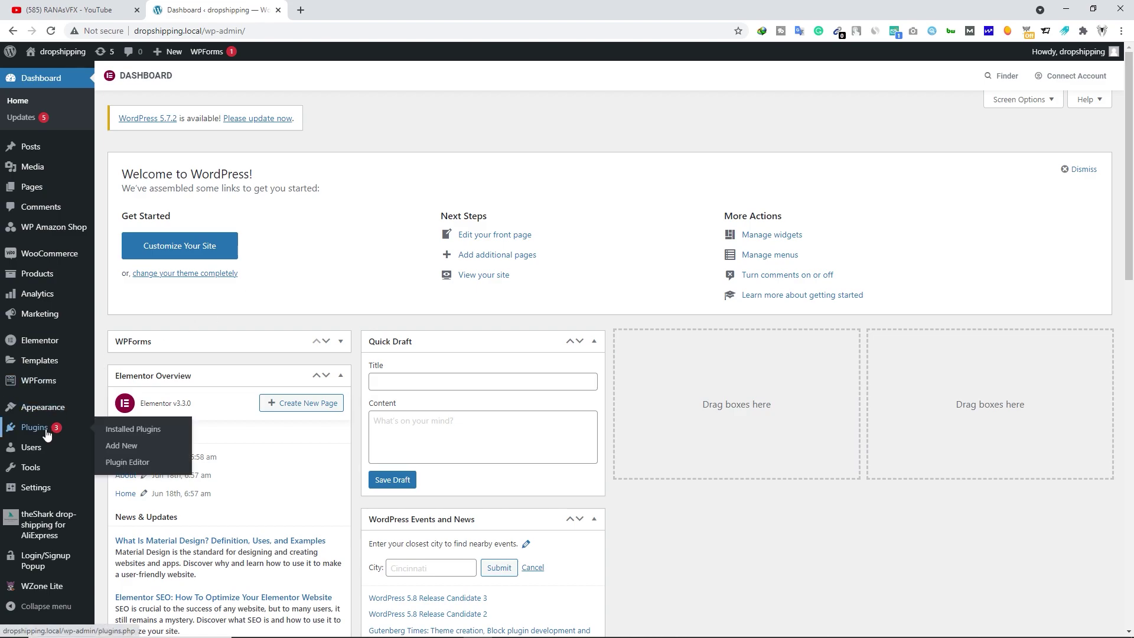
pyautogui.click(119, 451)
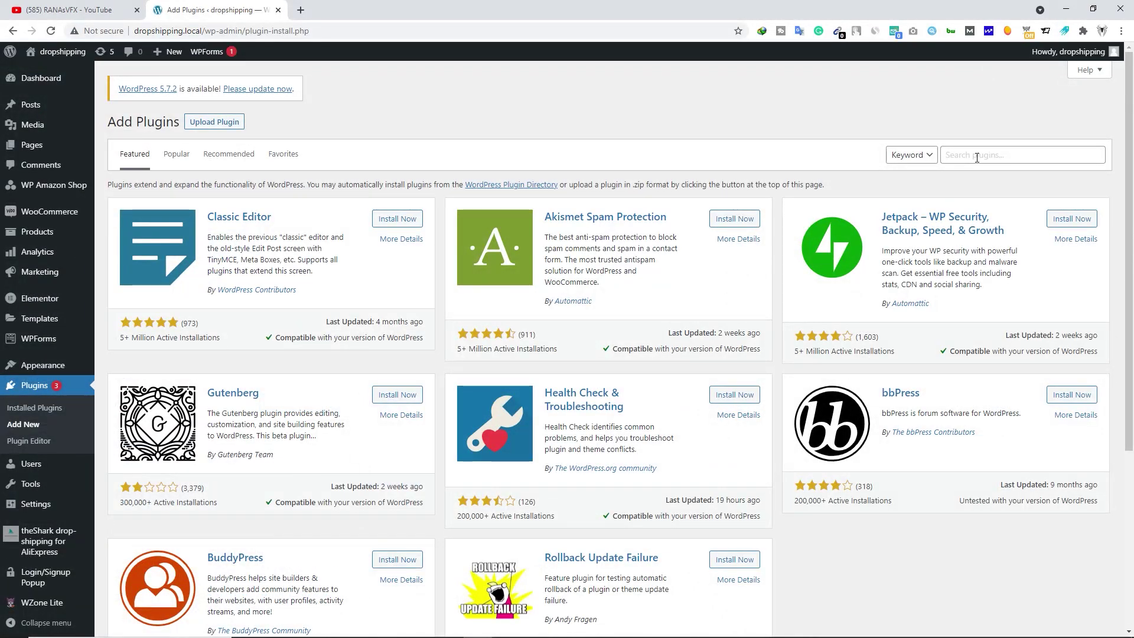
pyautogui.click(976, 155)
pyautogui.write('seedprod')
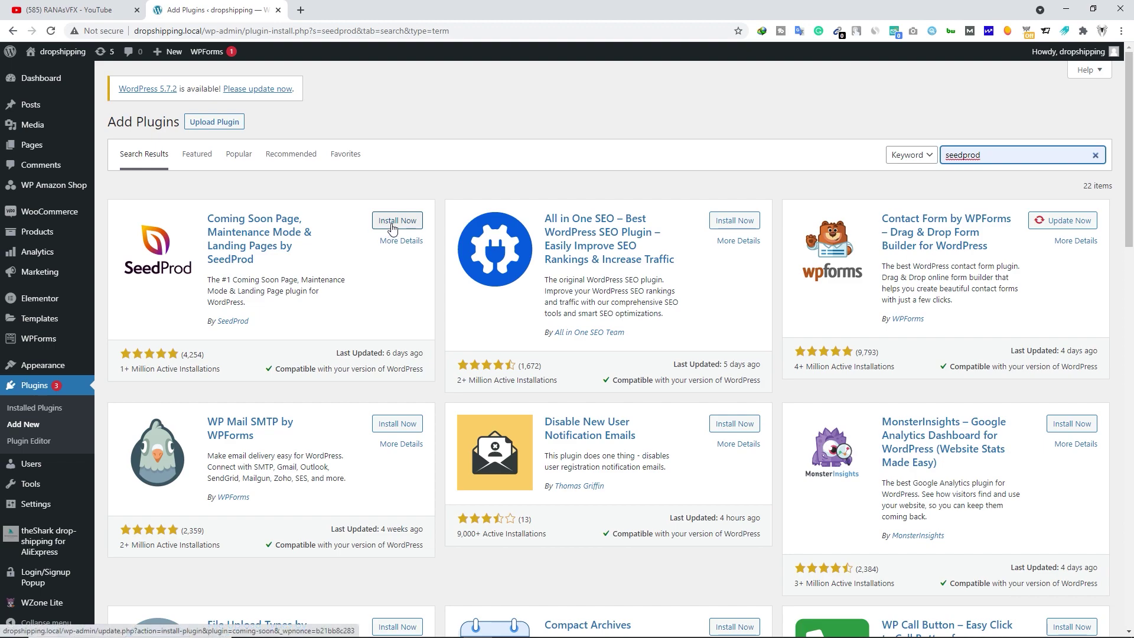
pyautogui.click(391, 225)
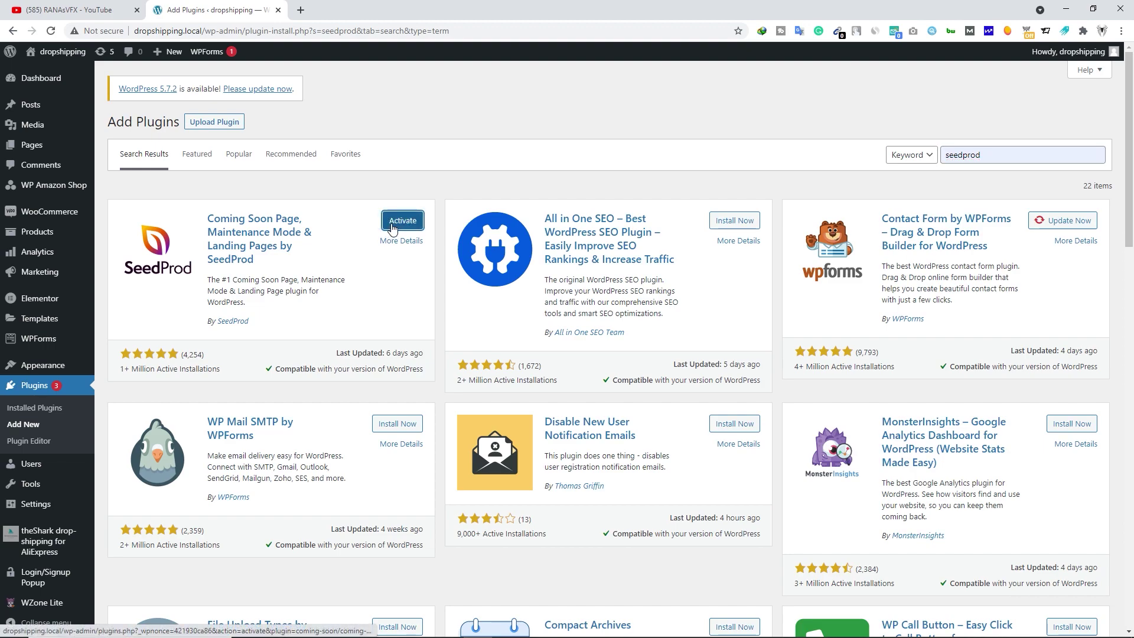
pyautogui.click(390, 226)
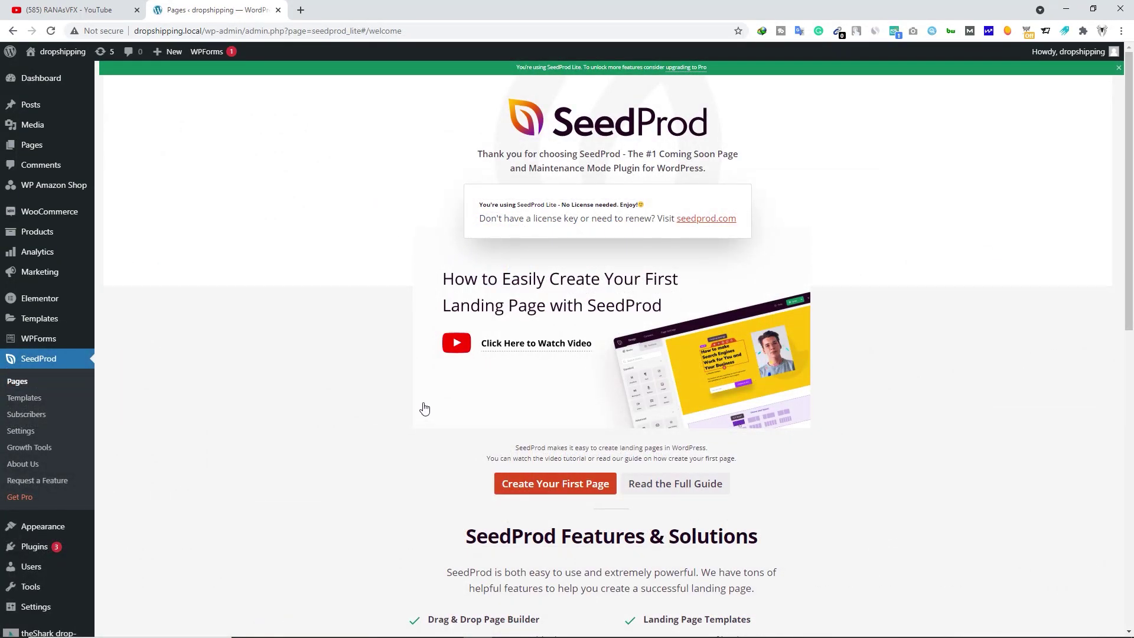
# - Open SeedProd's Pages overview, where Coming Soon and Maintenance Mode are both inactive
pyautogui.click(19, 381)
pyautogui.moveTo(708, 213)
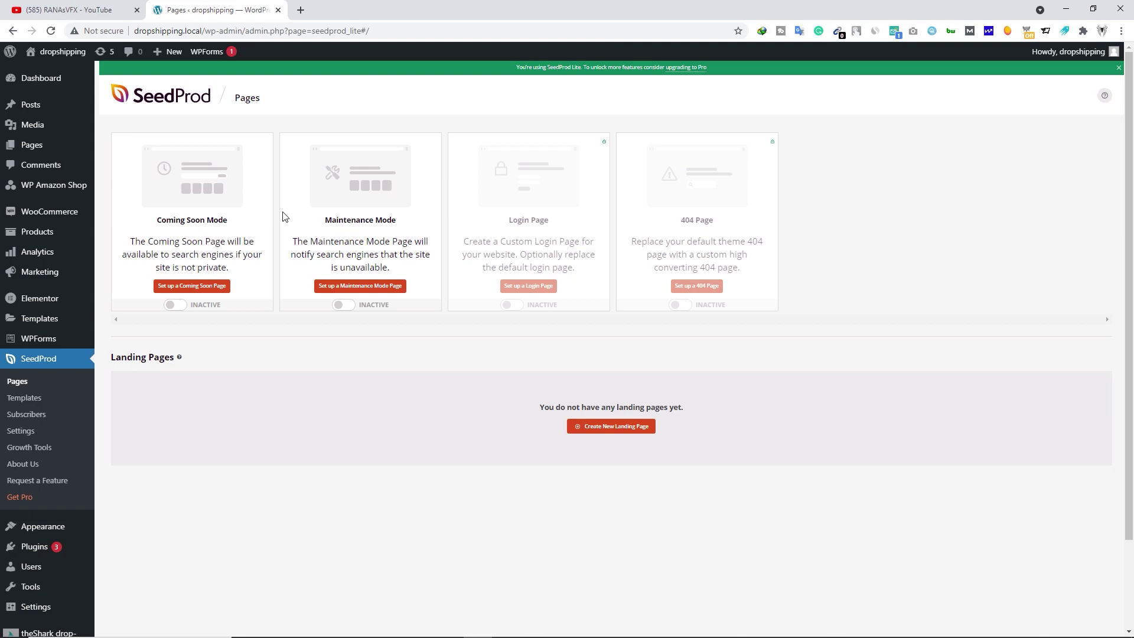
pyautogui.moveTo(693, 239)
# - Set up a Maintenance Mode page from the Down Maintenance Mode template
pyautogui.click(388, 287)
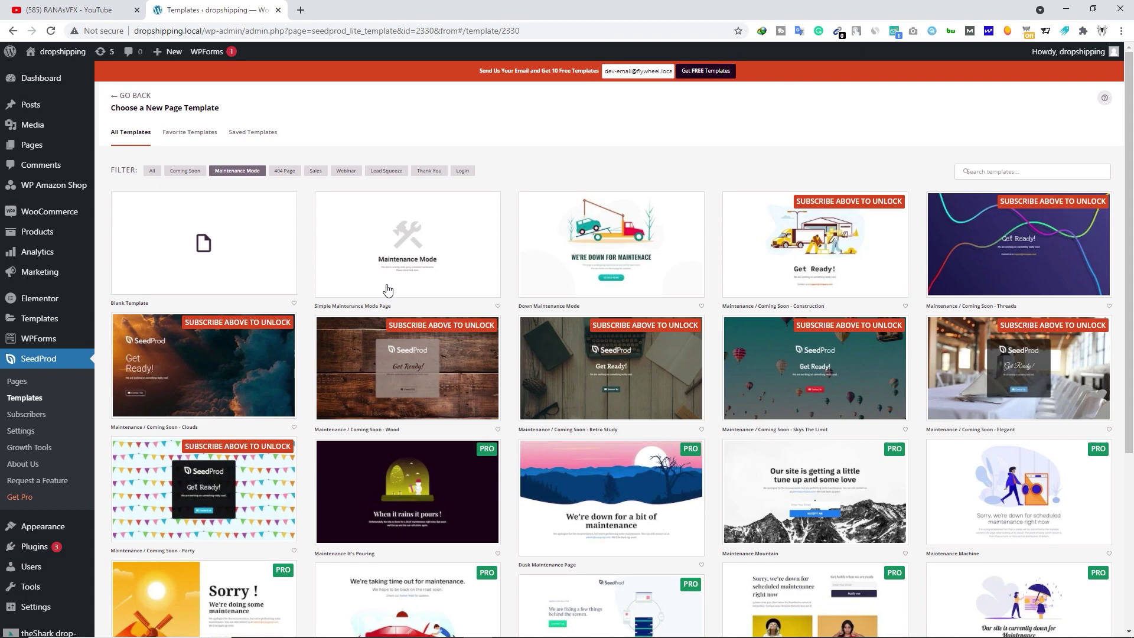
pyautogui.moveTo(200, 242)
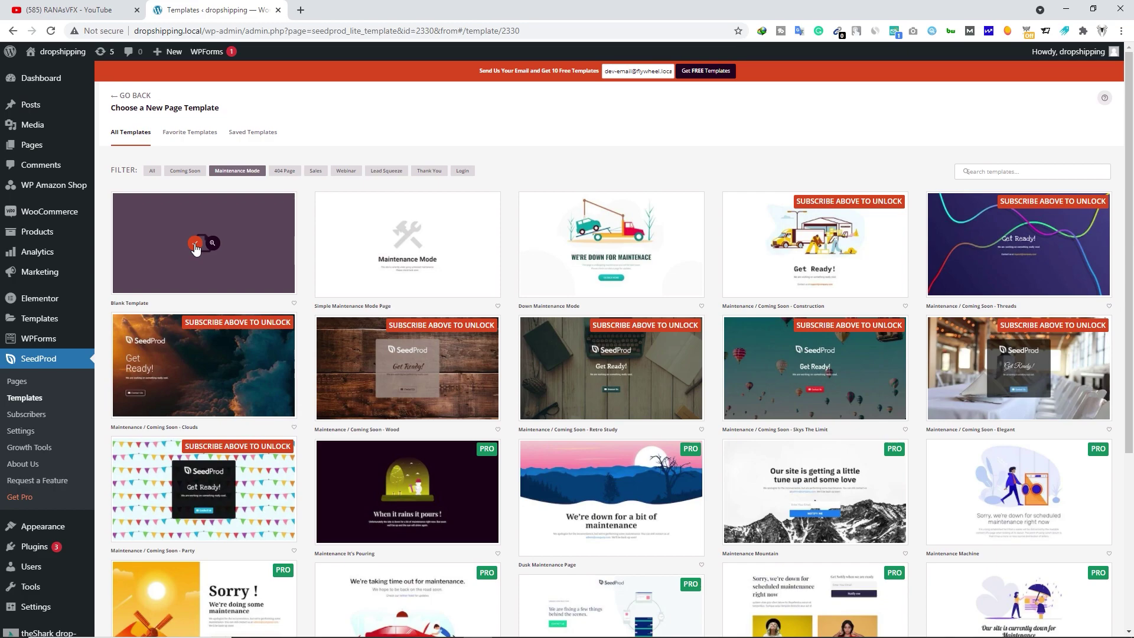
pyautogui.moveTo(578, 266)
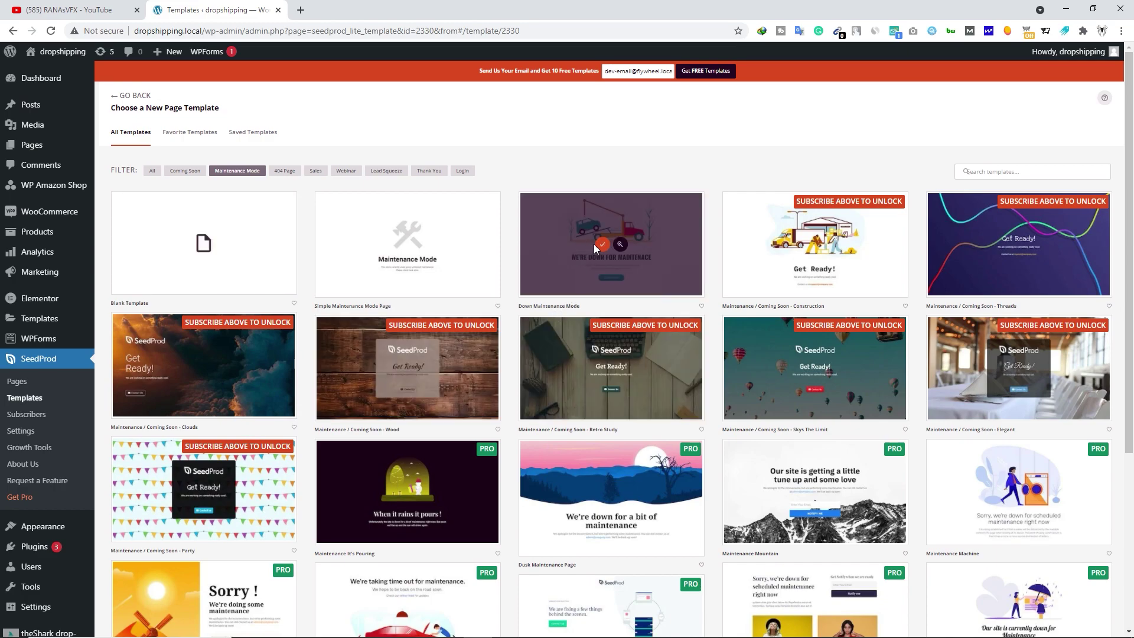
pyautogui.click(602, 246)
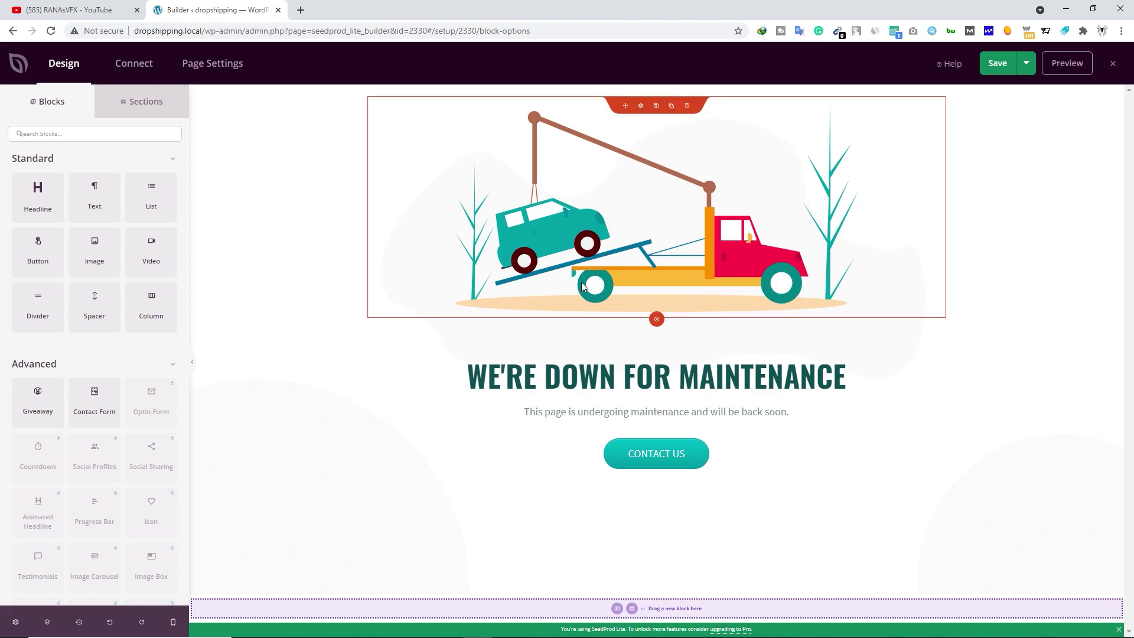
# - Append 'of this website' to the headline so it reads 'We're Down For MAINTENANCE of this website'
pyautogui.click(586, 372)
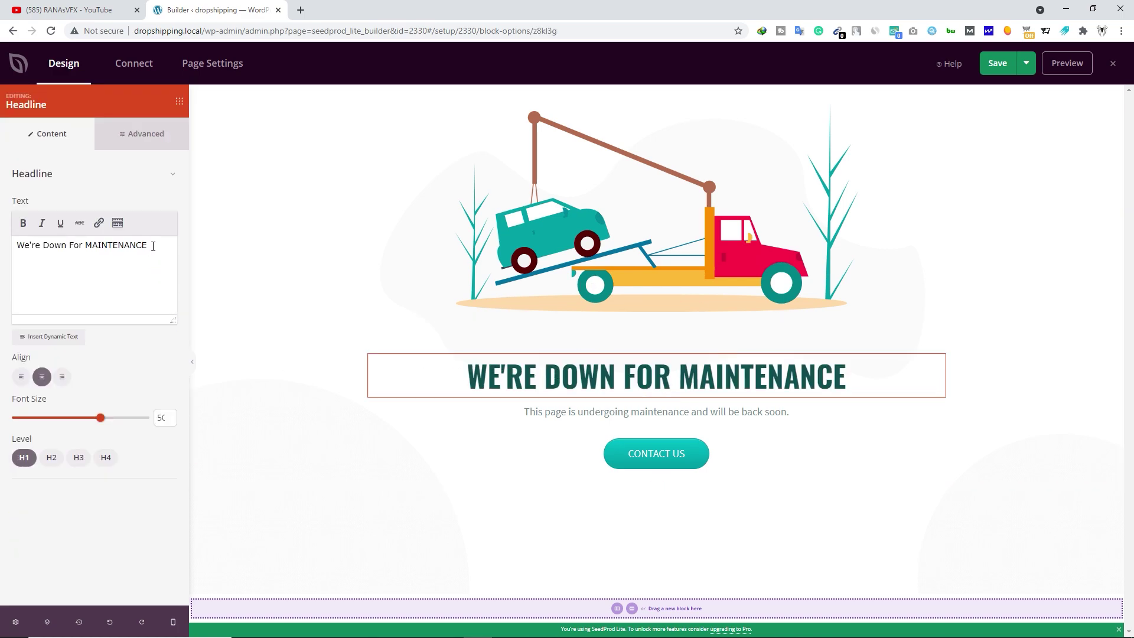
pyautogui.moveTo(153, 246); pyautogui.dragTo(17, 245)
pyautogui.click(155, 245)
pyautogui.write('of this website')
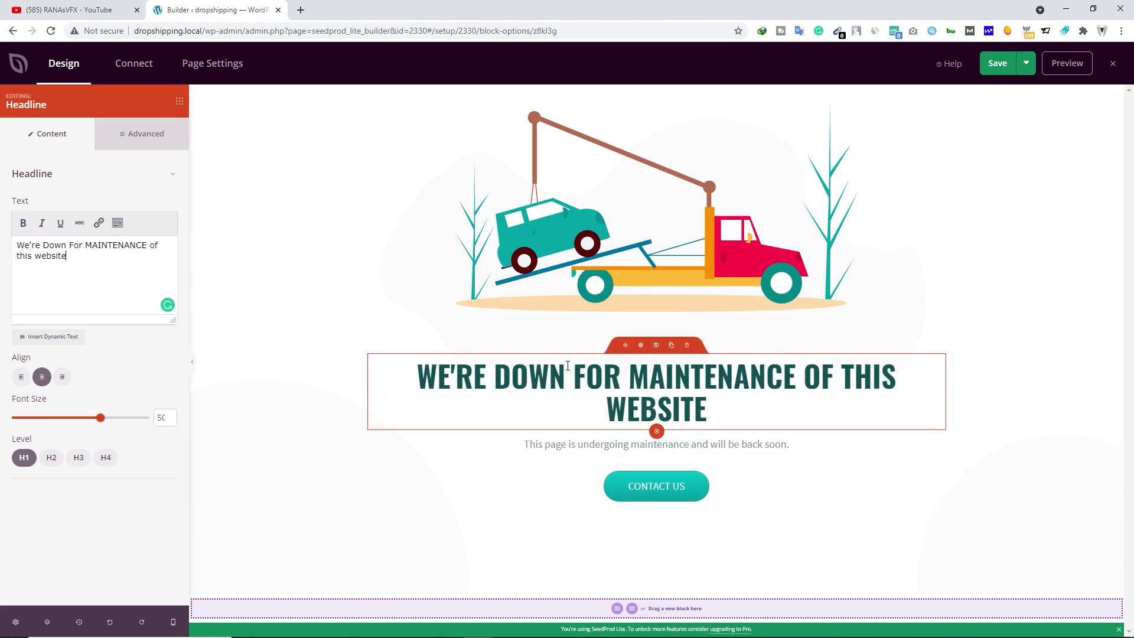
pyautogui.click(636, 230)
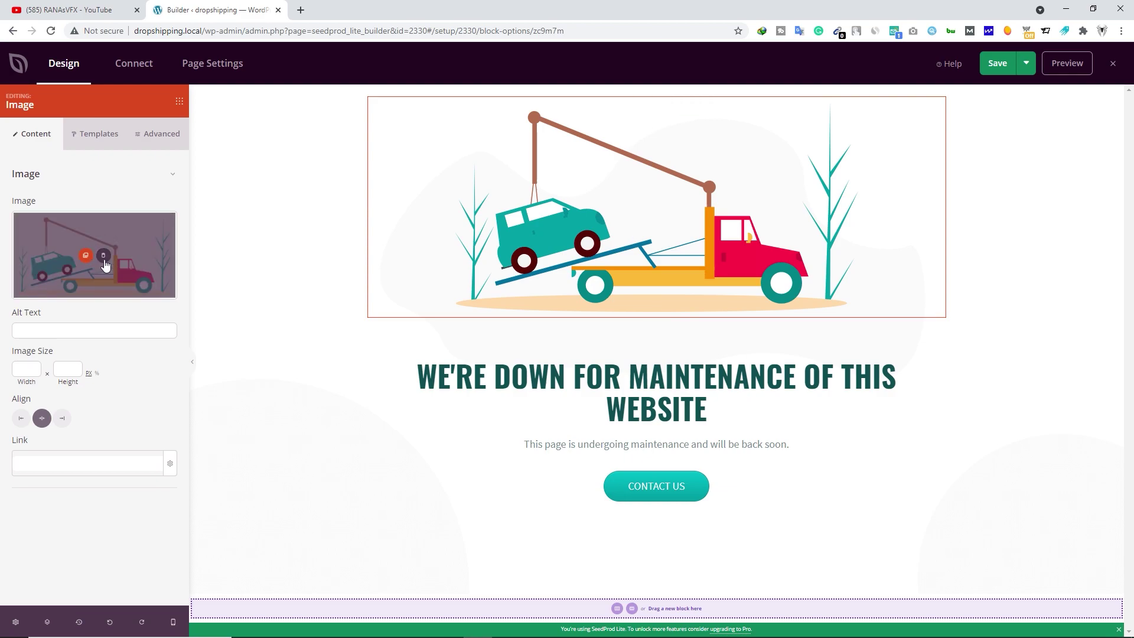
# - Replace the tow-truck illustration with team-0.jpg from the Media Library
pyautogui.click(104, 258)
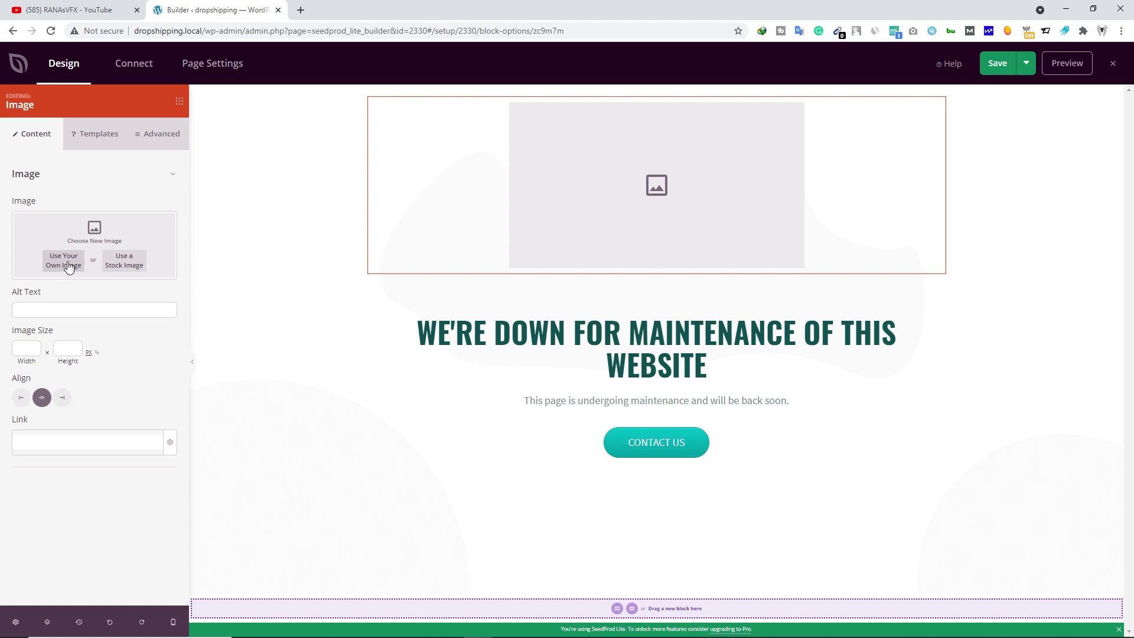
pyautogui.click(124, 266)
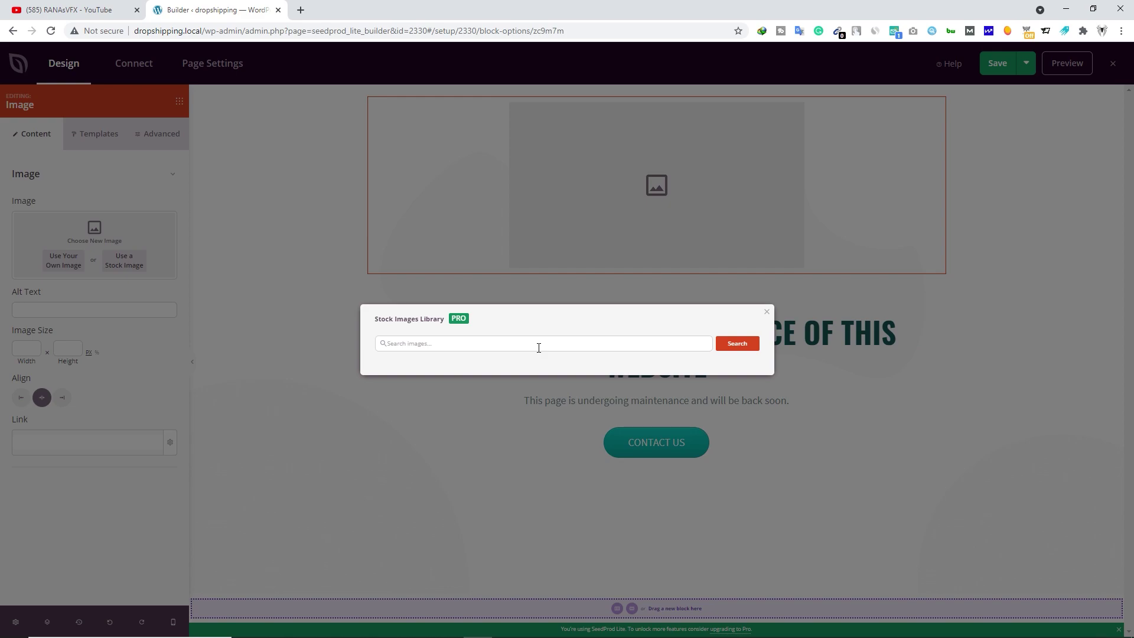
pyautogui.click(767, 313)
pyautogui.click(70, 265)
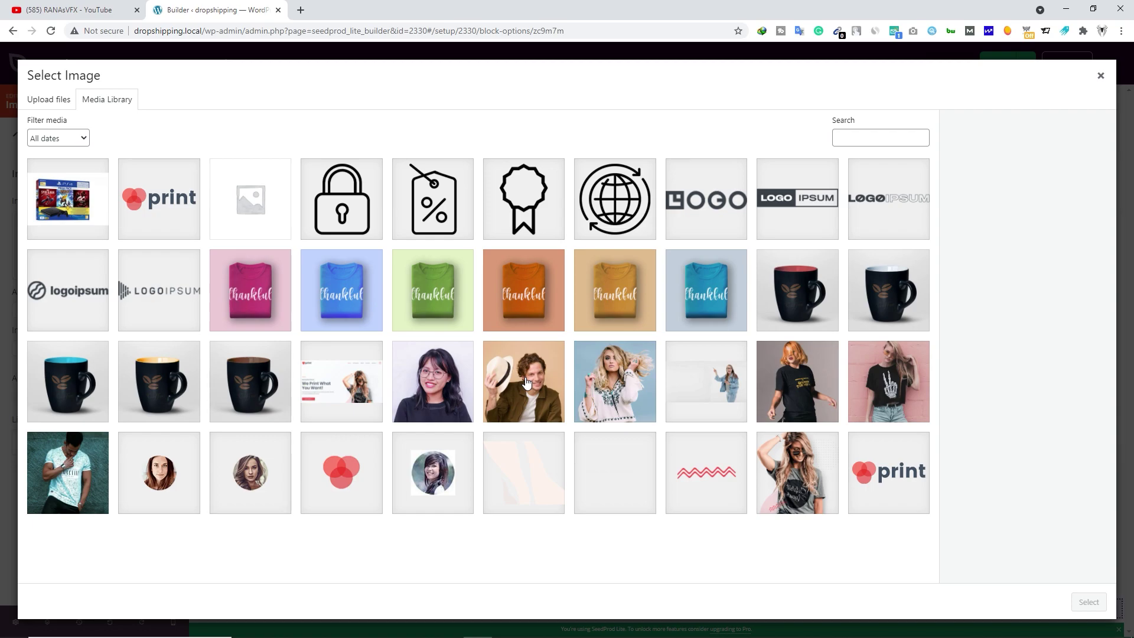
pyautogui.click(527, 382)
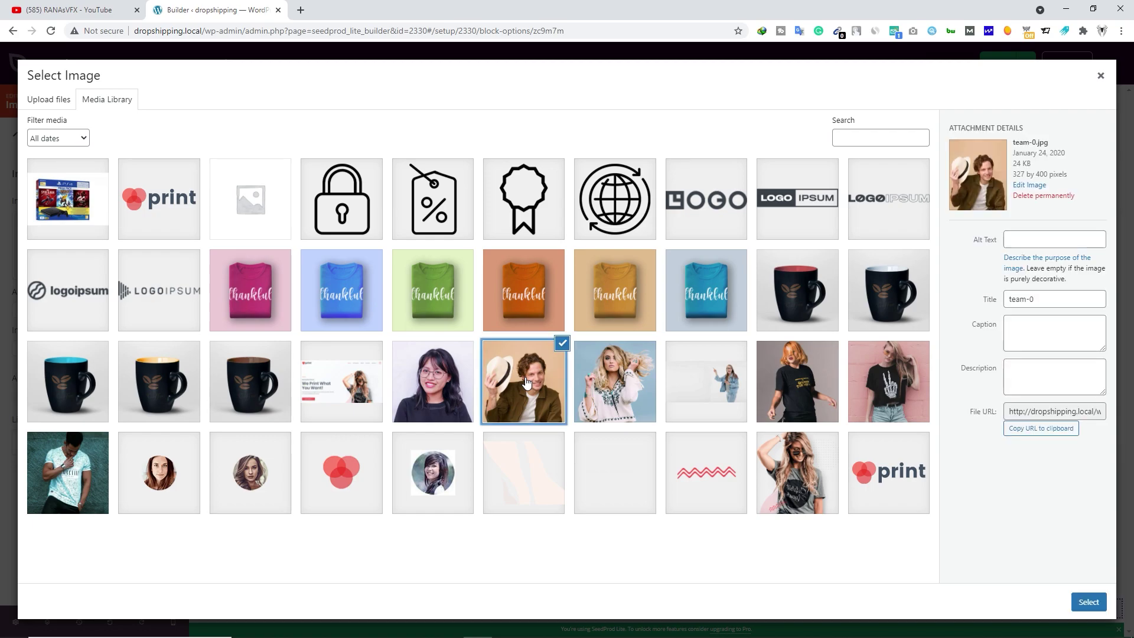
pyautogui.click(1088, 602)
pyautogui.scroll(-3, 470, 374)
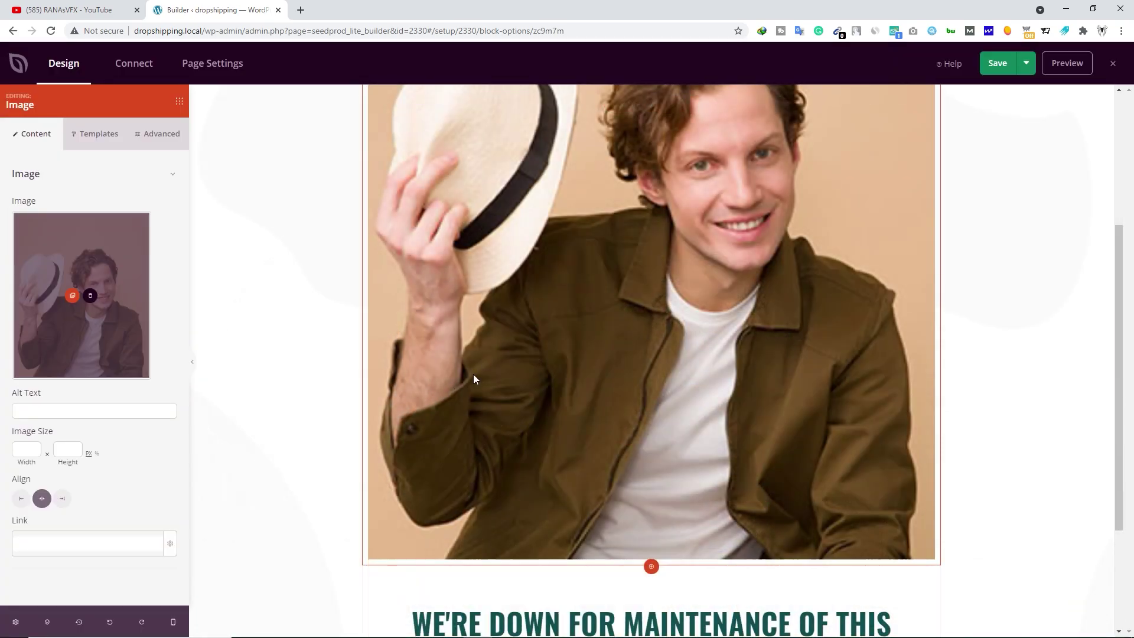
# - Set the image size to 800 wide by 900 high
pyautogui.click(35, 452)
pyautogui.click(34, 452)
pyautogui.click(34, 451)
pyautogui.click(35, 451)
pyautogui.click(34, 452)
pyautogui.click(34, 452)
pyautogui.click(34, 452)
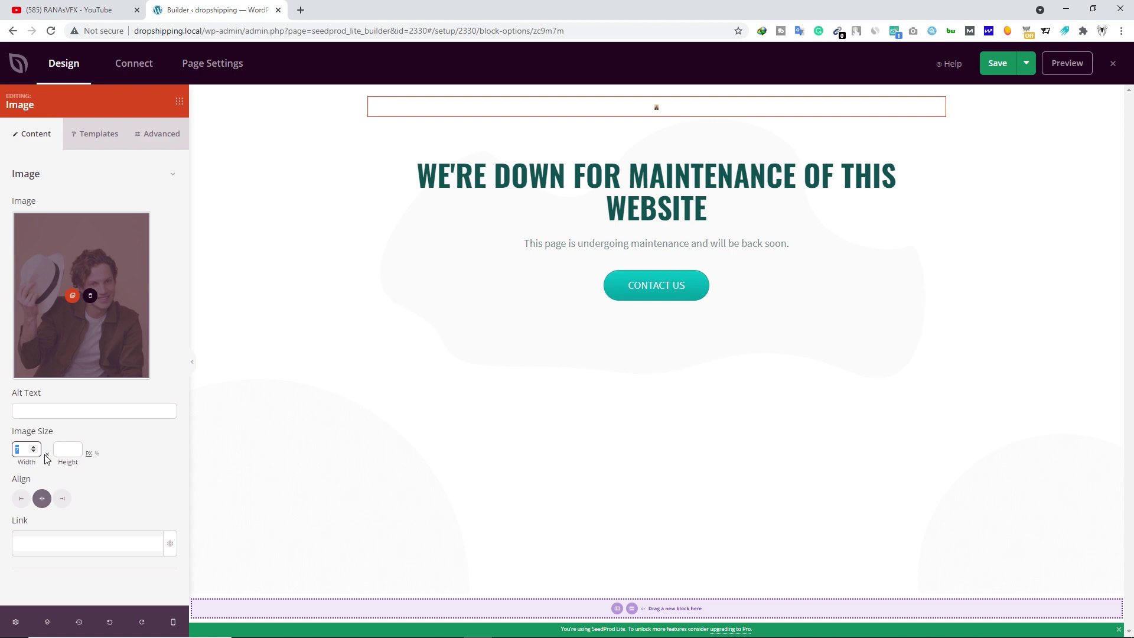
pyautogui.write('800700')
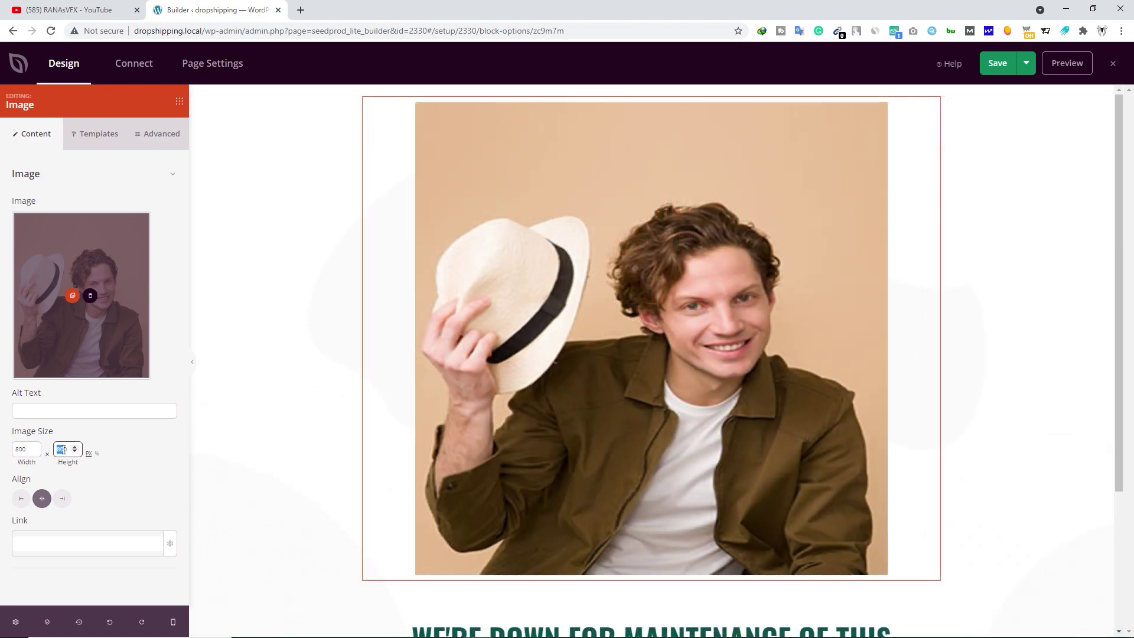
pyautogui.press('BackSpace')
pyautogui.press('BackSpace')
pyautogui.press('BackSpace')
pyautogui.write('900')
# - Try right and left alignment, then center the image in its block
pyautogui.scroll(-3, 576, 419)
pyautogui.scroll(-1, 576, 419)
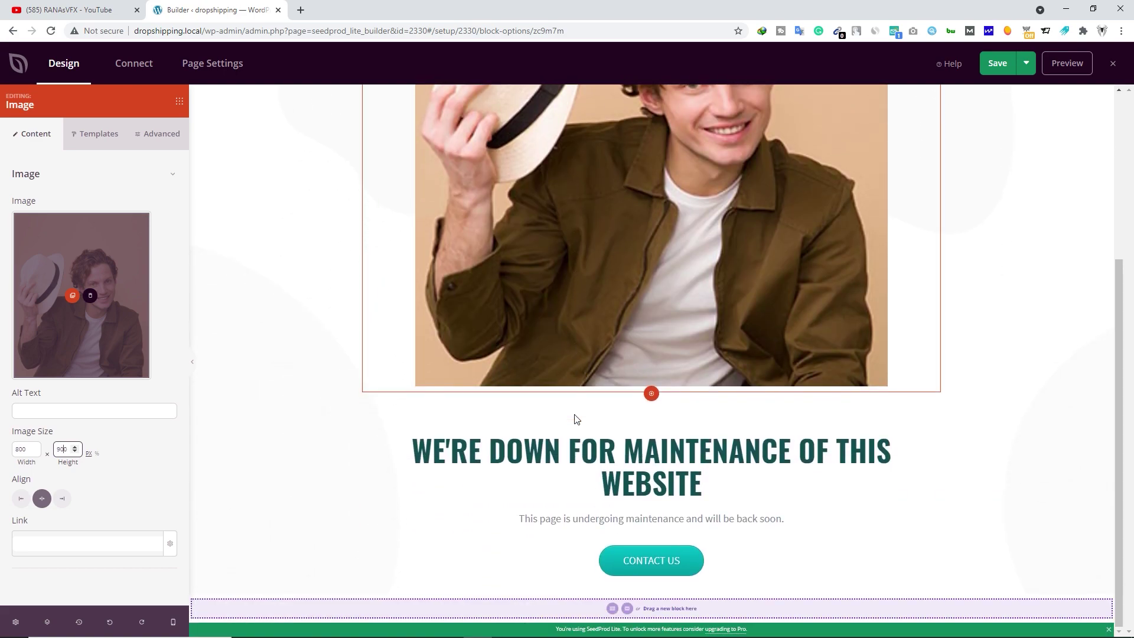
pyautogui.click(63, 501)
pyautogui.click(22, 499)
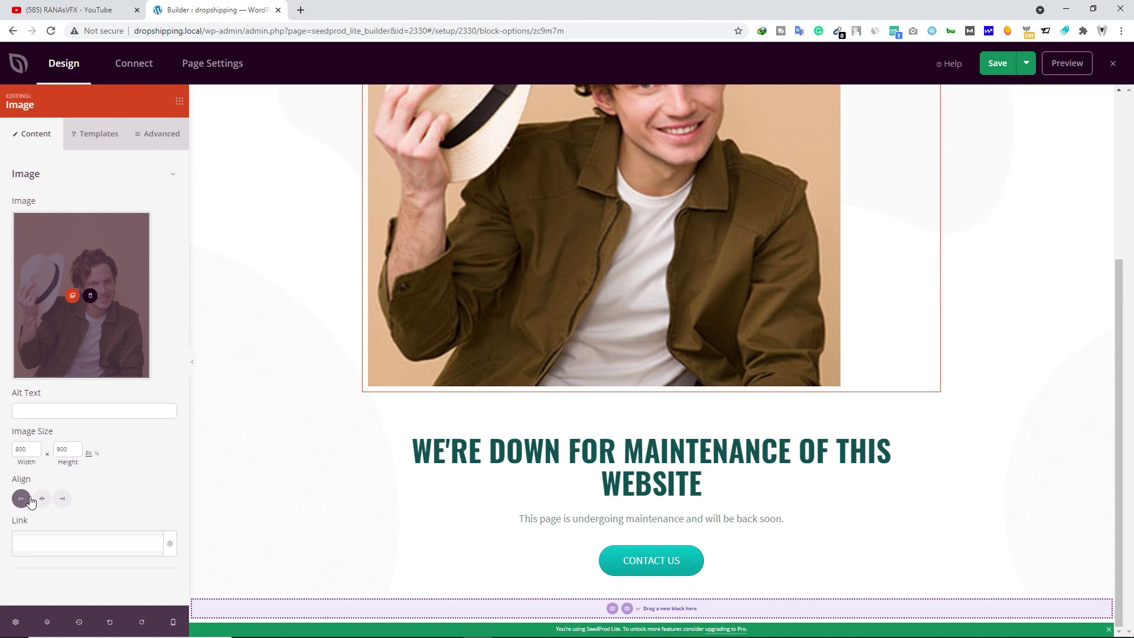
pyautogui.click(42, 499)
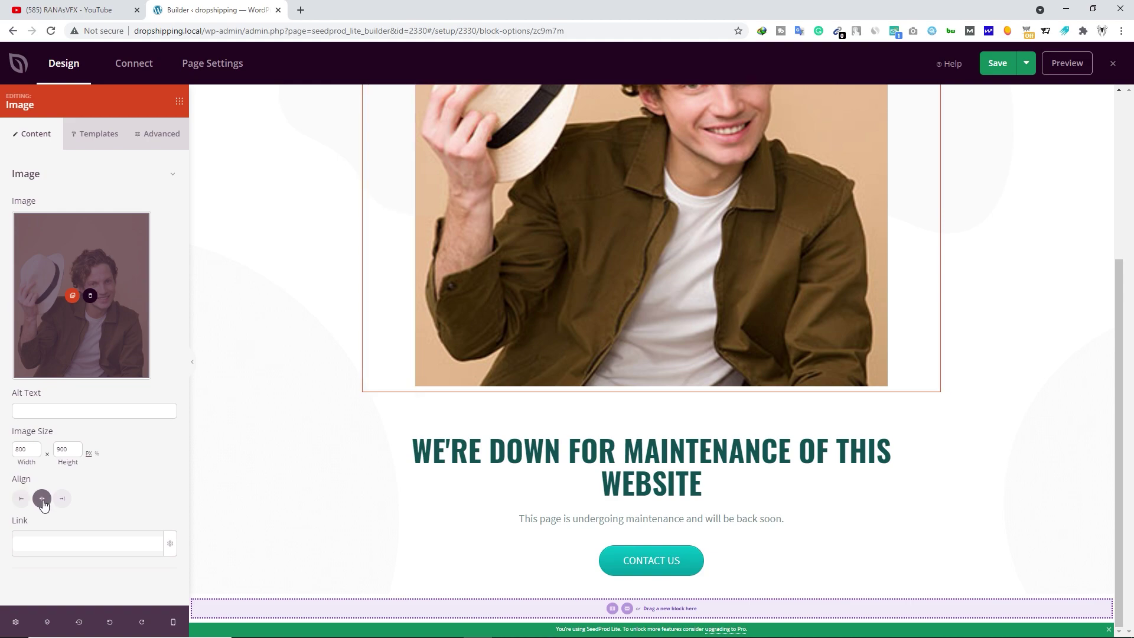
pyautogui.click(50, 543)
# - Select the Contact Us button and inspect its button text and e-mail link
pyautogui.click(651, 569)
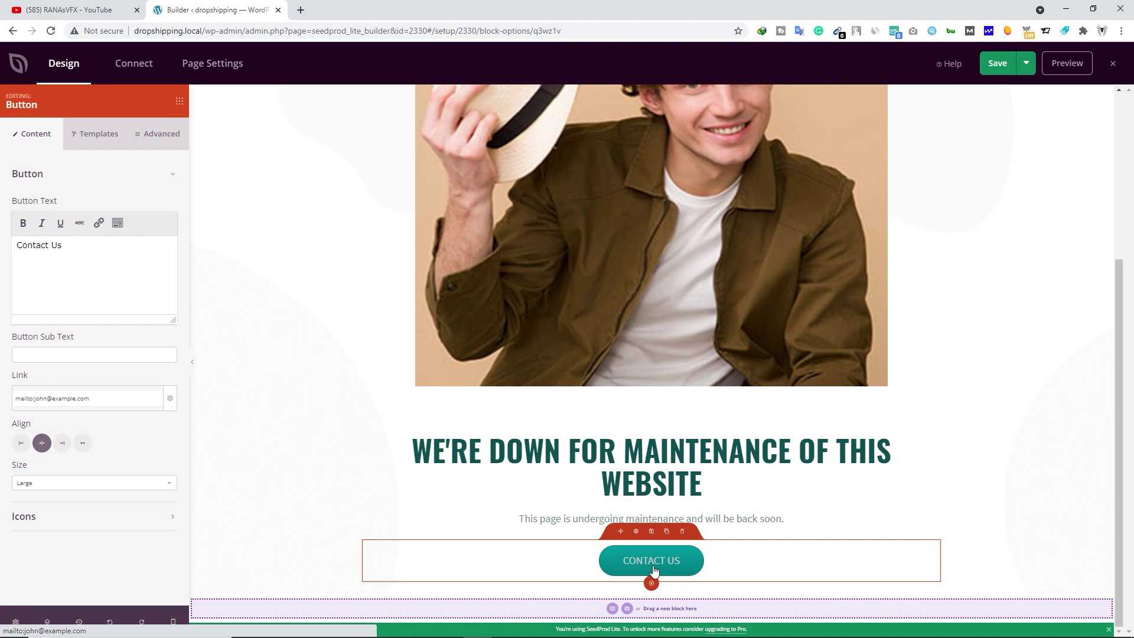
pyautogui.tripleClick(79, 246)
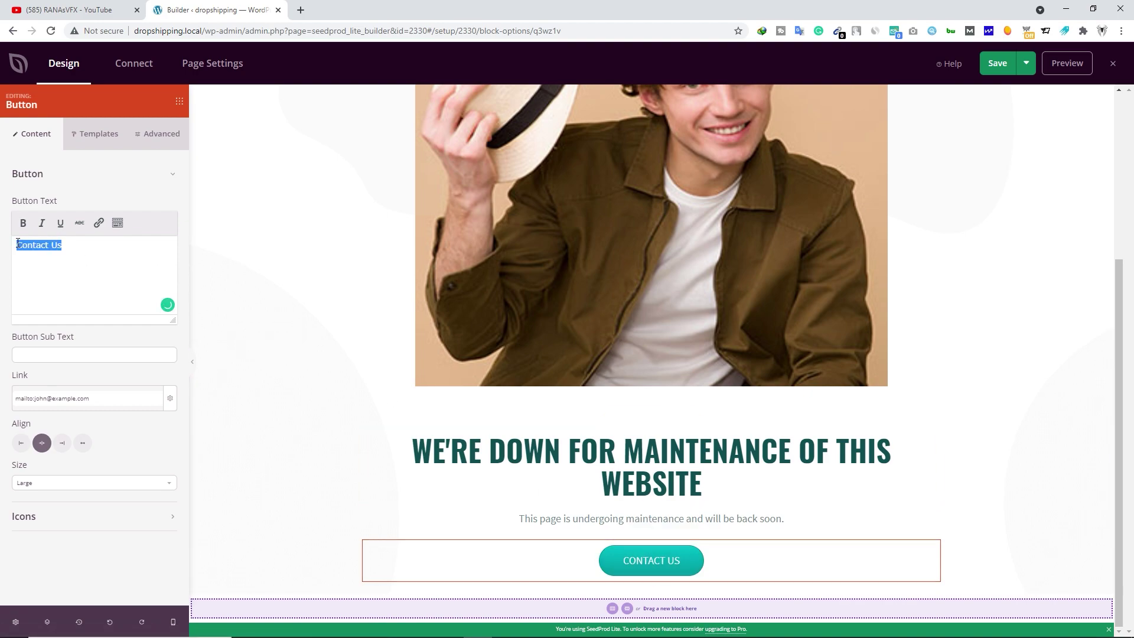
pyautogui.click(78, 250)
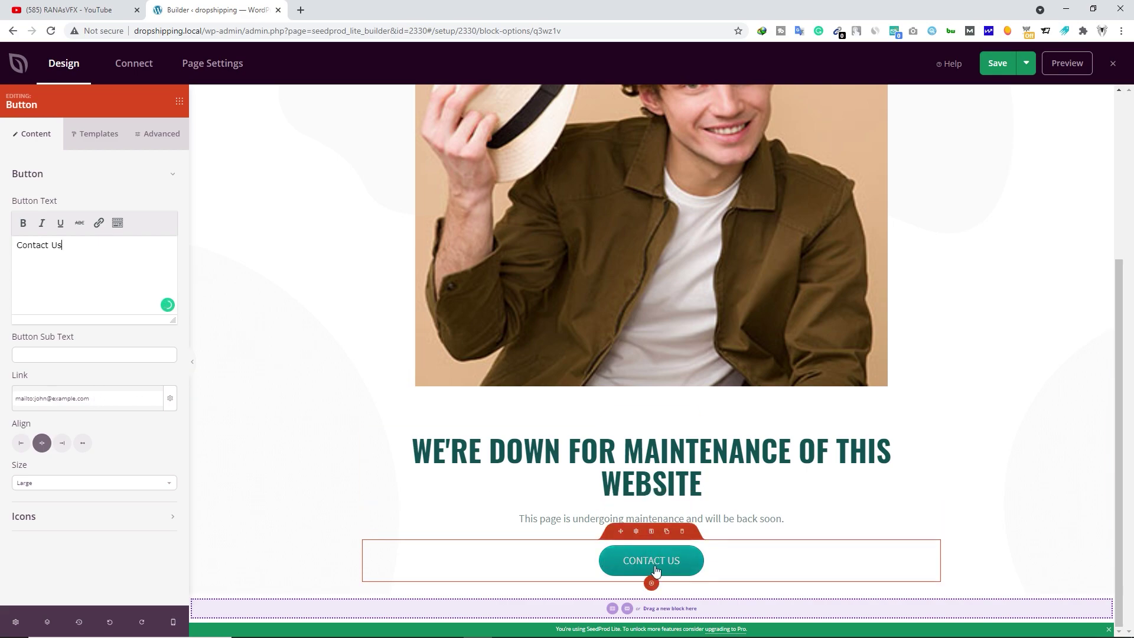
pyautogui.scroll(3, 799, 354)
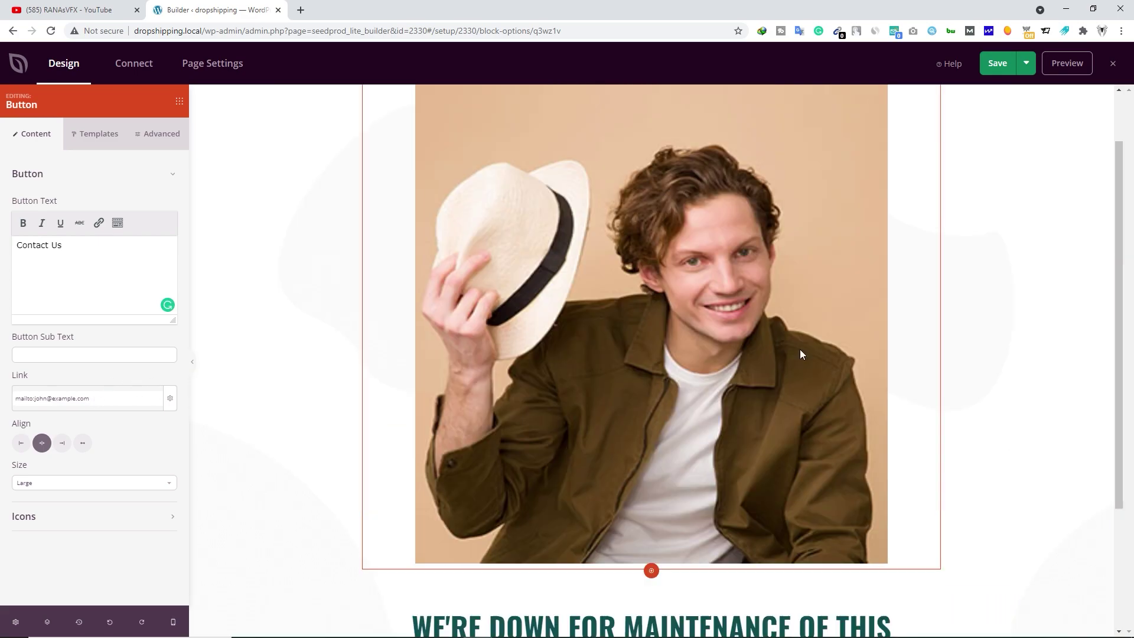
# - Publish the maintenance page, dismiss the confirmation, and exit the builder to the Pages screen
pyautogui.click(1030, 69)
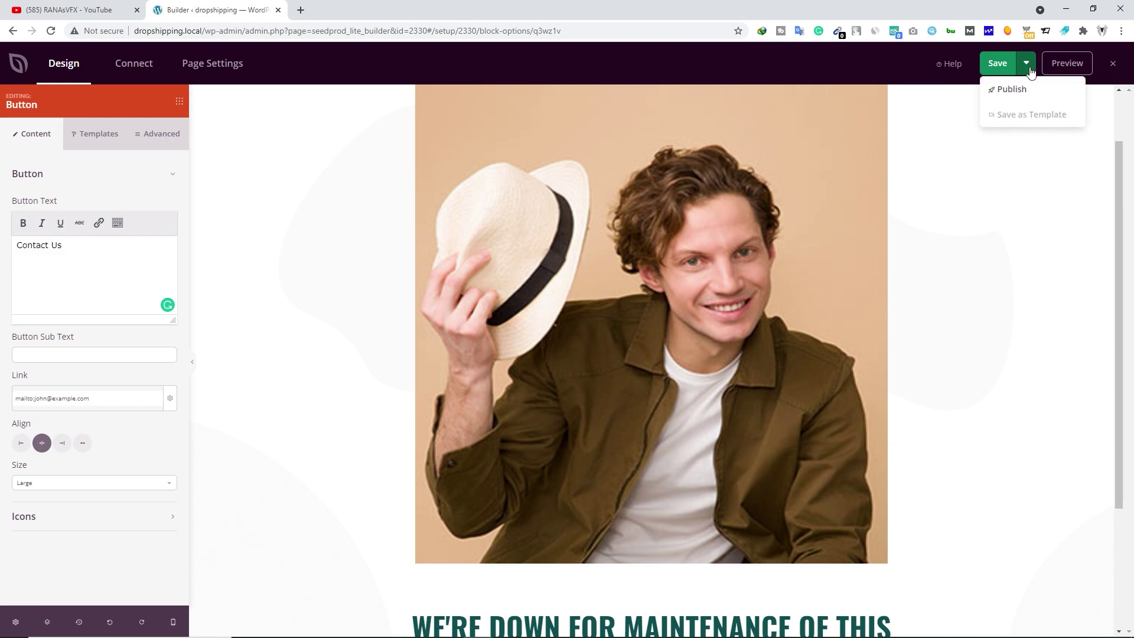
pyautogui.click(1020, 93)
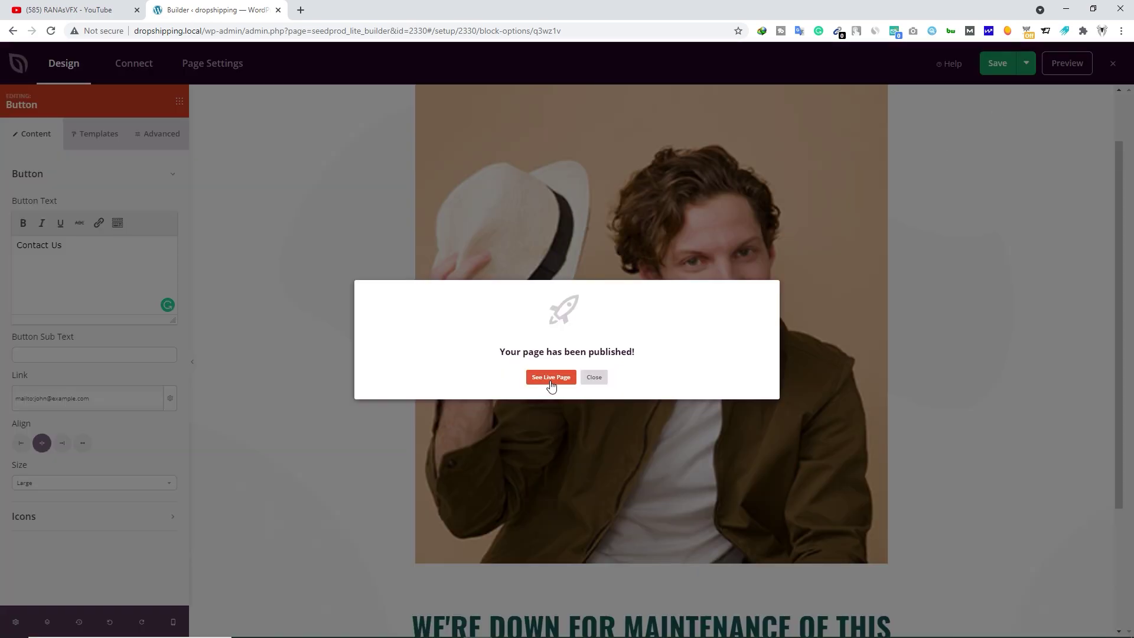
pyautogui.click(594, 378)
pyautogui.click(1113, 64)
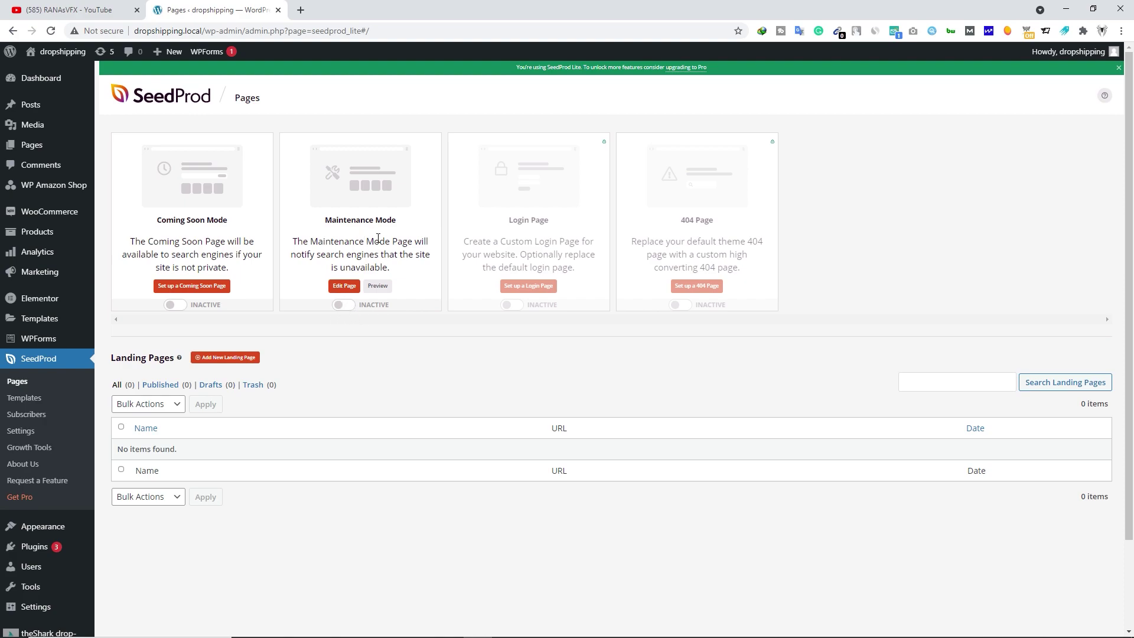
# - Switch SeedProd Maintenance Mode to Active and reopen the maintenance page in the builder
pyautogui.click(346, 310)
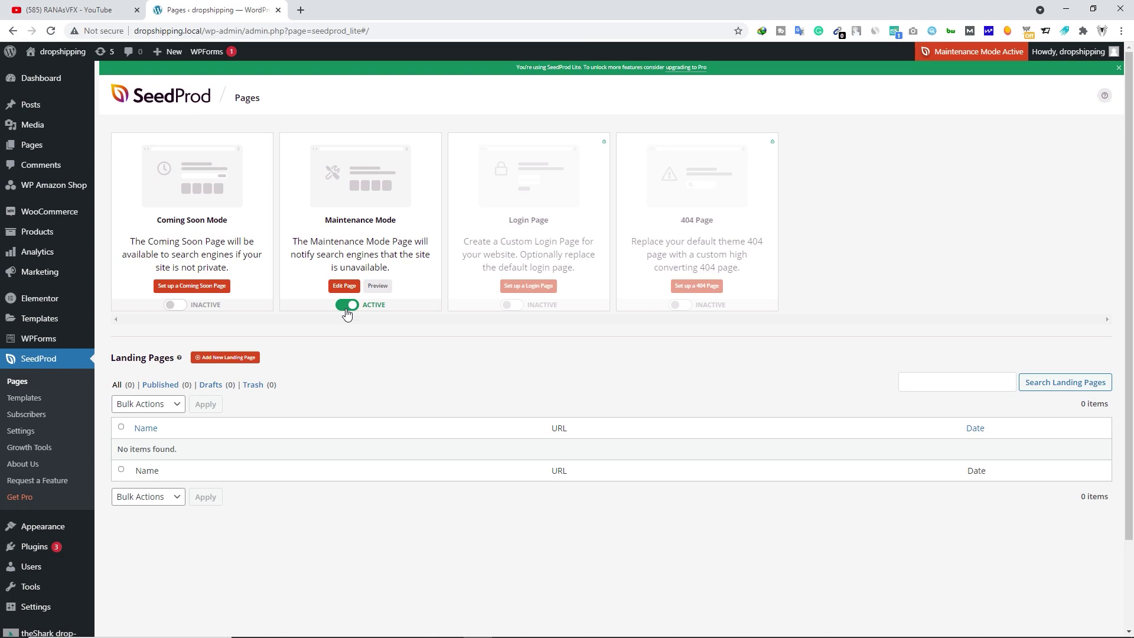
pyautogui.click(342, 287)
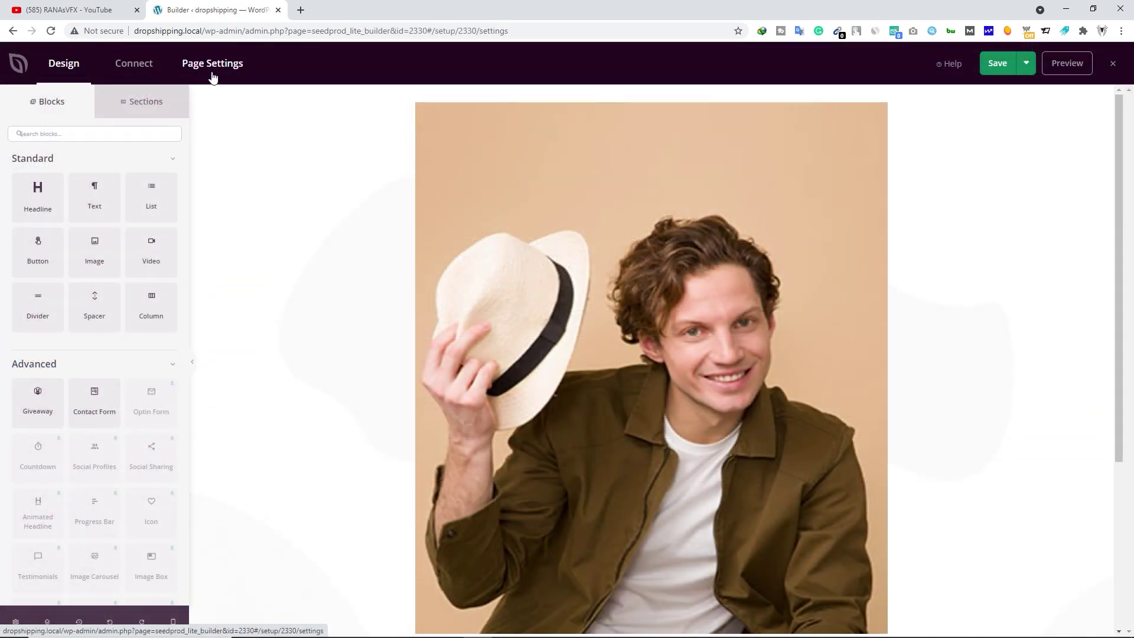
# - Keep Access Control on Show on the Entire Website, save the page, and close the builder
pyautogui.click(212, 74)
pyautogui.click(50, 145)
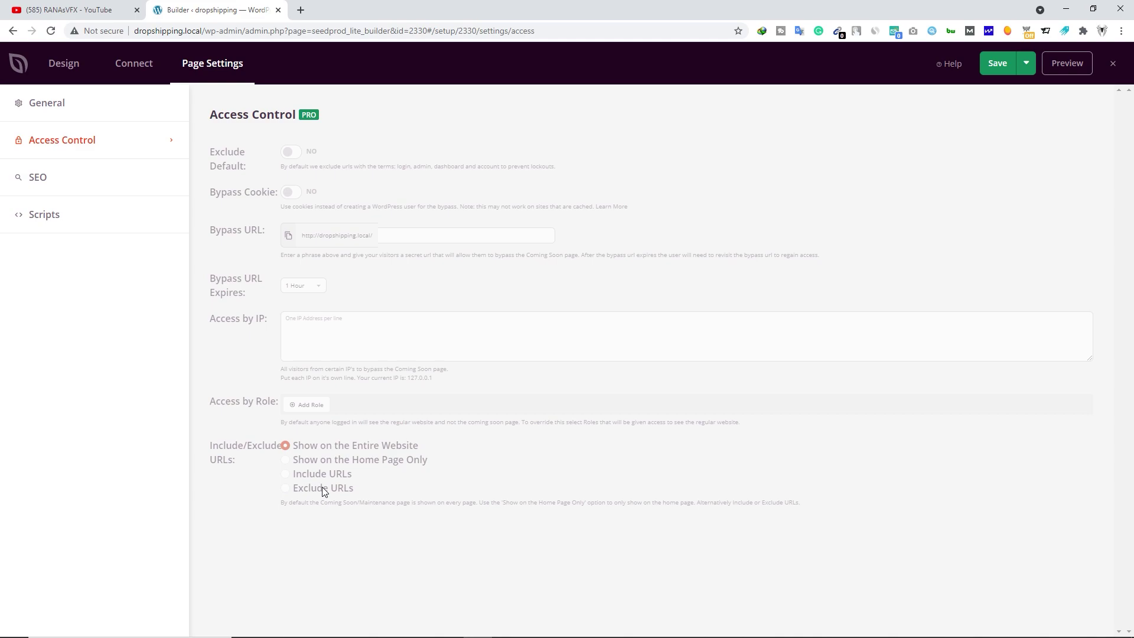
pyautogui.click(1001, 65)
pyautogui.click(1025, 63)
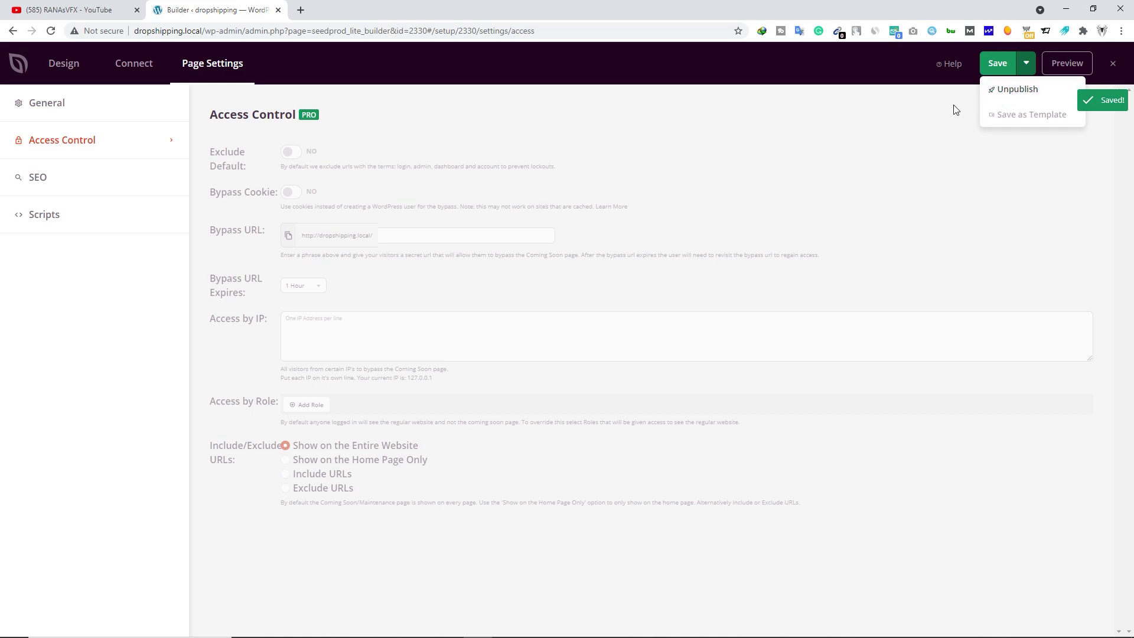
pyautogui.click(1115, 68)
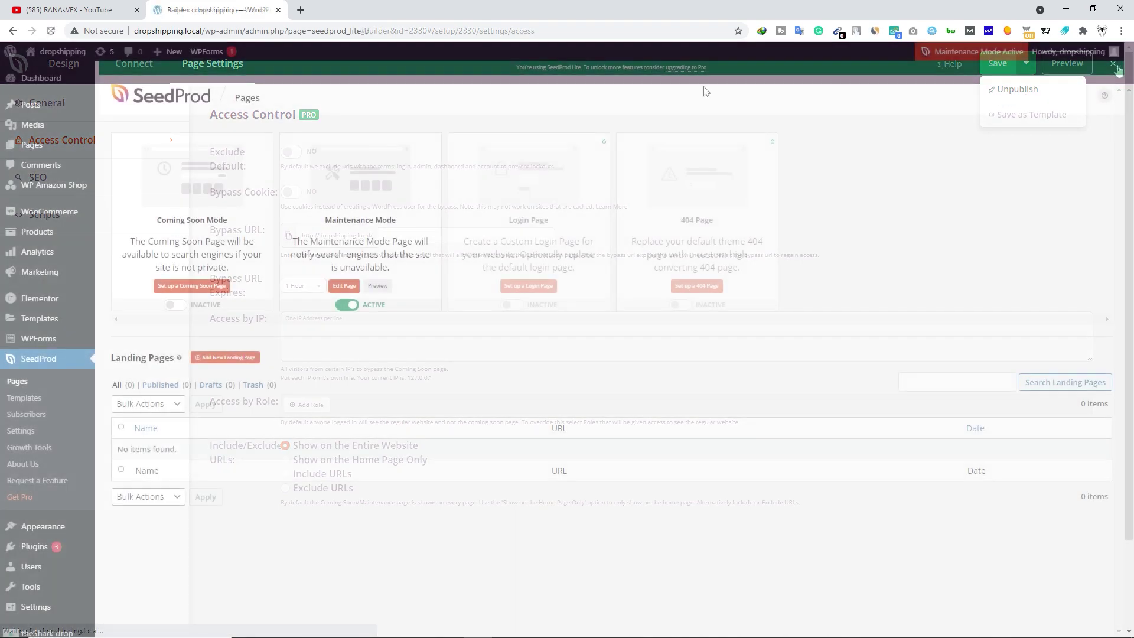
# - Open the live site from the Visit Site link in a new browser tab
pyautogui.moveTo(72, 54)
pyautogui.rightClick(52, 72)
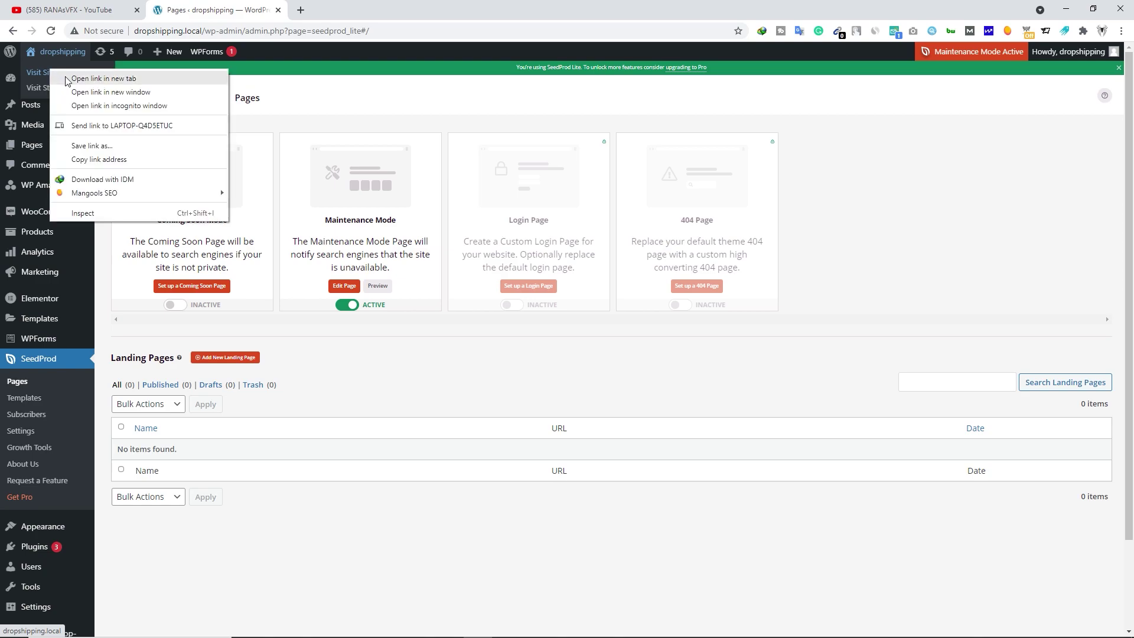
pyautogui.click(83, 79)
pyautogui.click(340, 9)
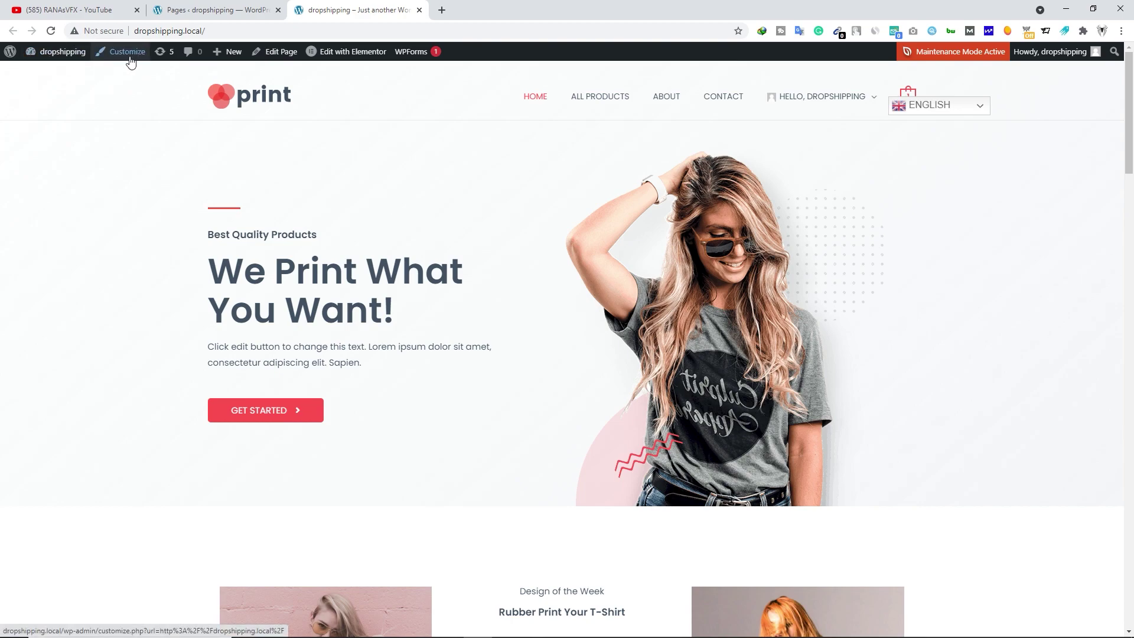
# - Copy the site address and confirm a private window shows the maintenance page, then close it
pyautogui.click(174, 33)
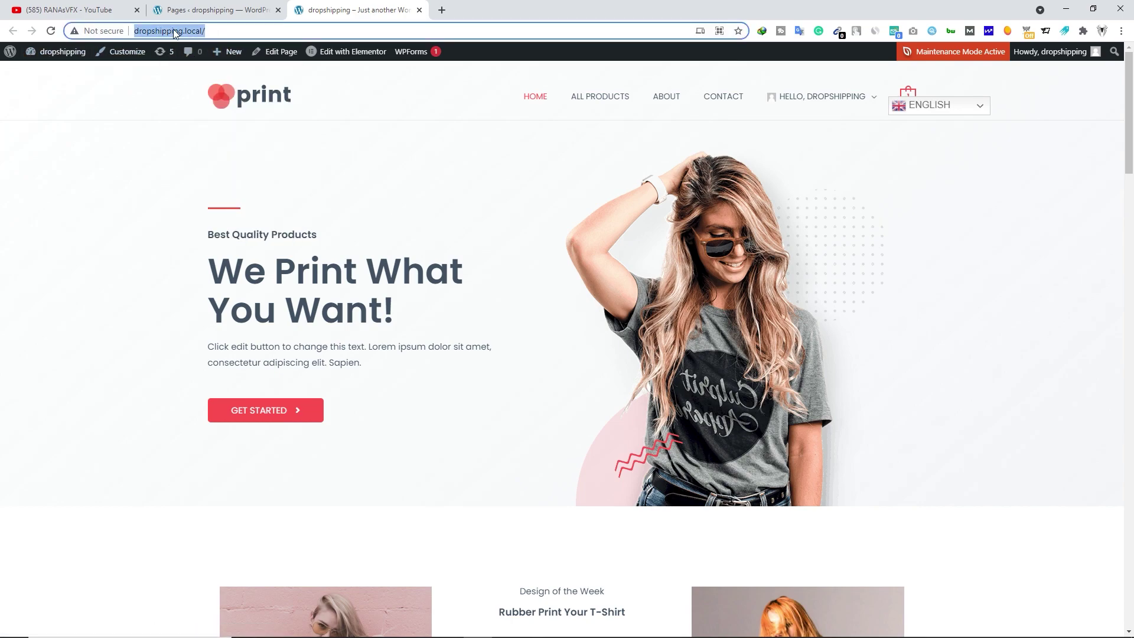
pyautogui.rightClick(175, 33)
pyautogui.click(201, 113)
pyautogui.hotkey('alt', 'Tab')
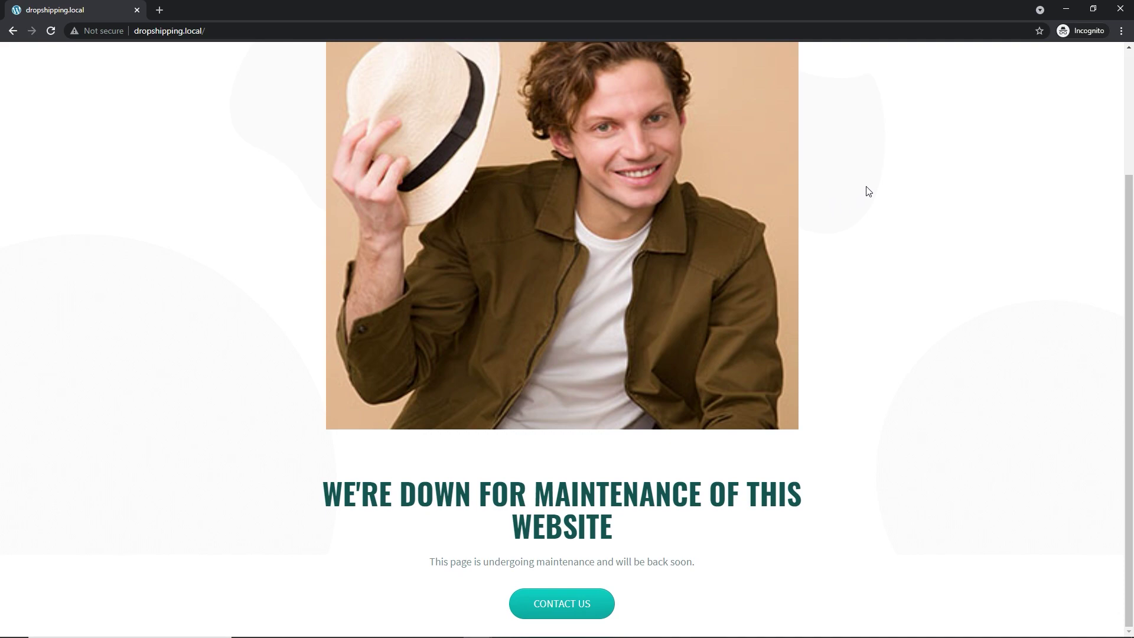
pyautogui.scroll(3, 866, 189)
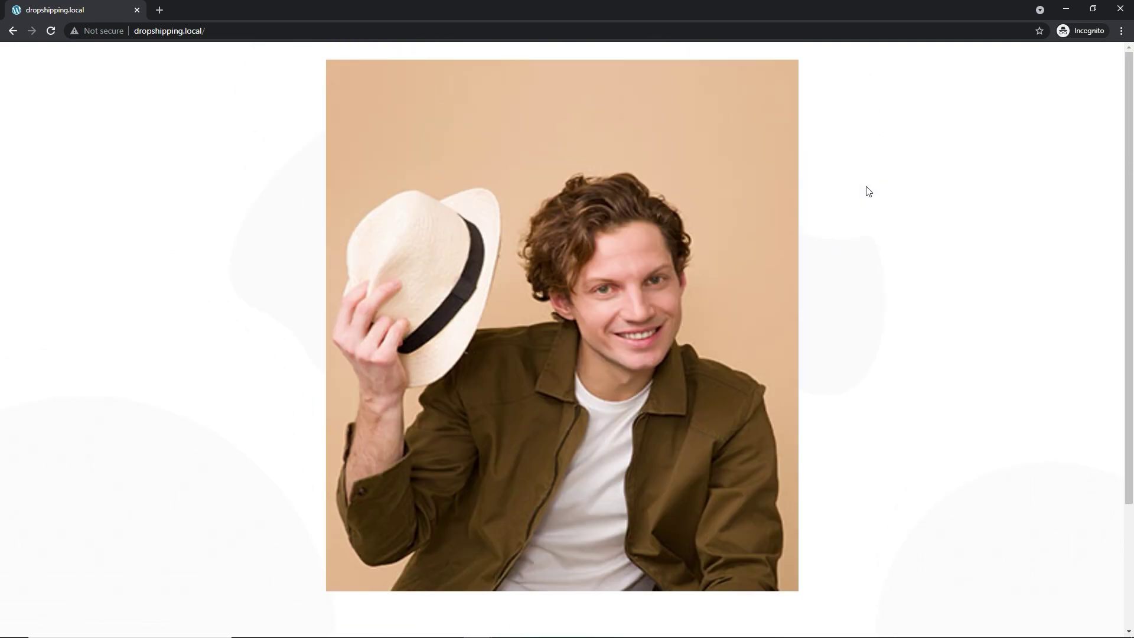
pyautogui.click(1129, 10)
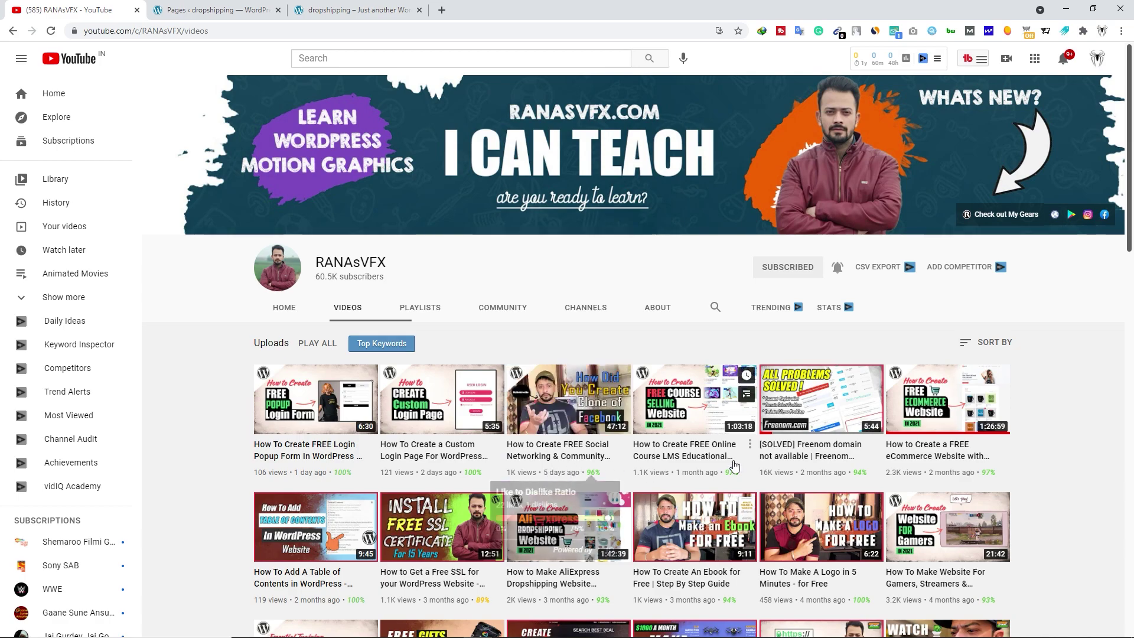
# - Scroll down through the channel's grid of uploaded videos on YouTube
pyautogui.scroll(-1, 805, 464)
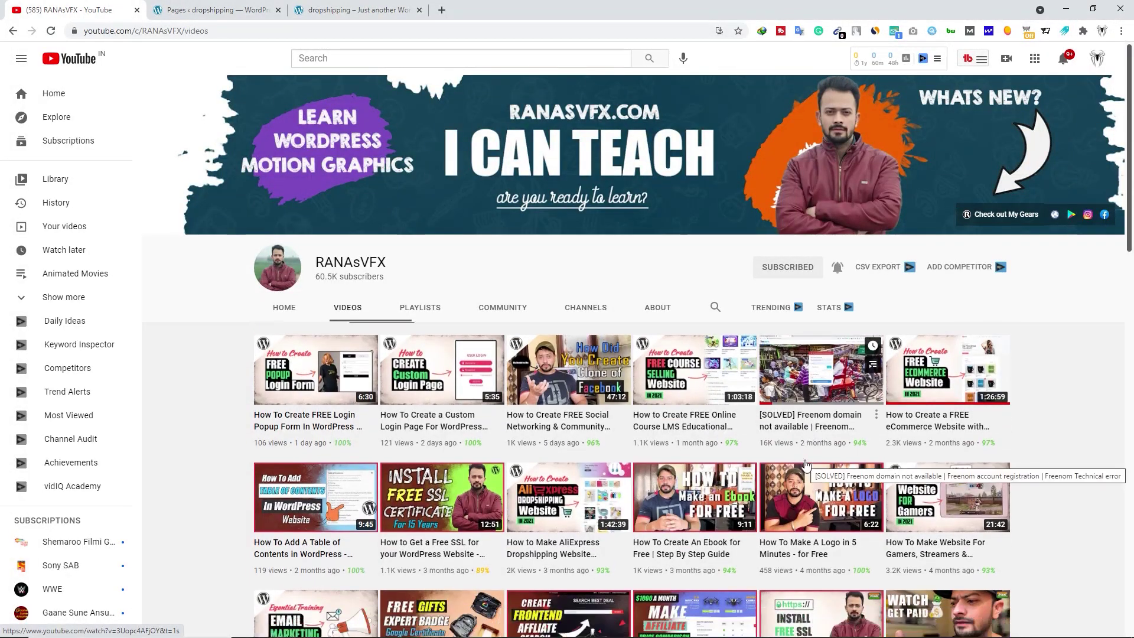
pyautogui.scroll(-3, 805, 464)
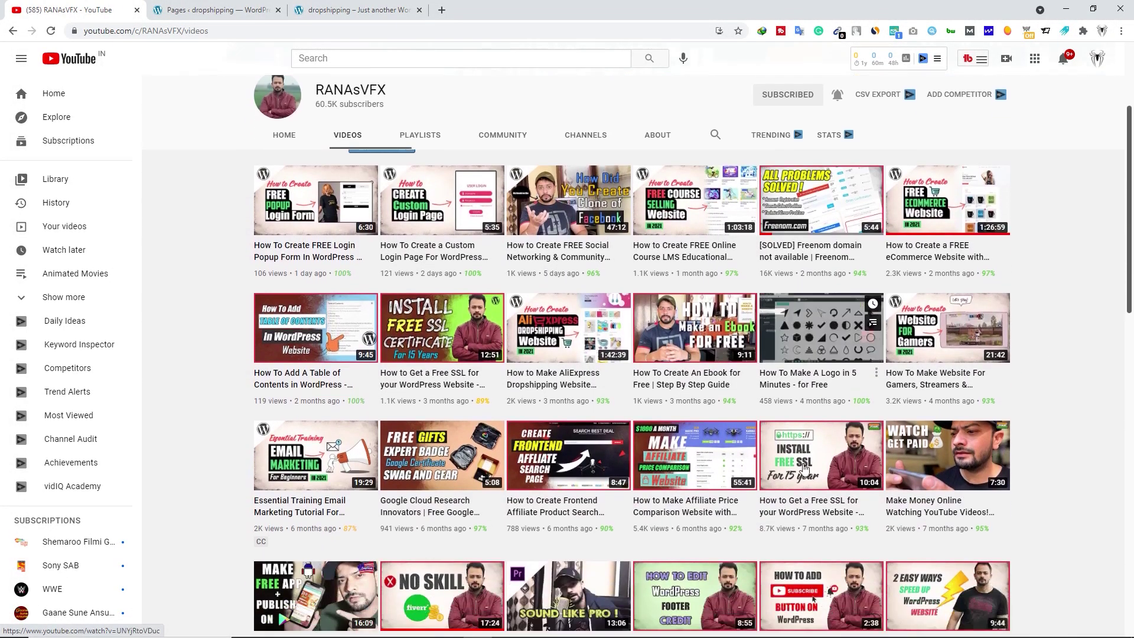